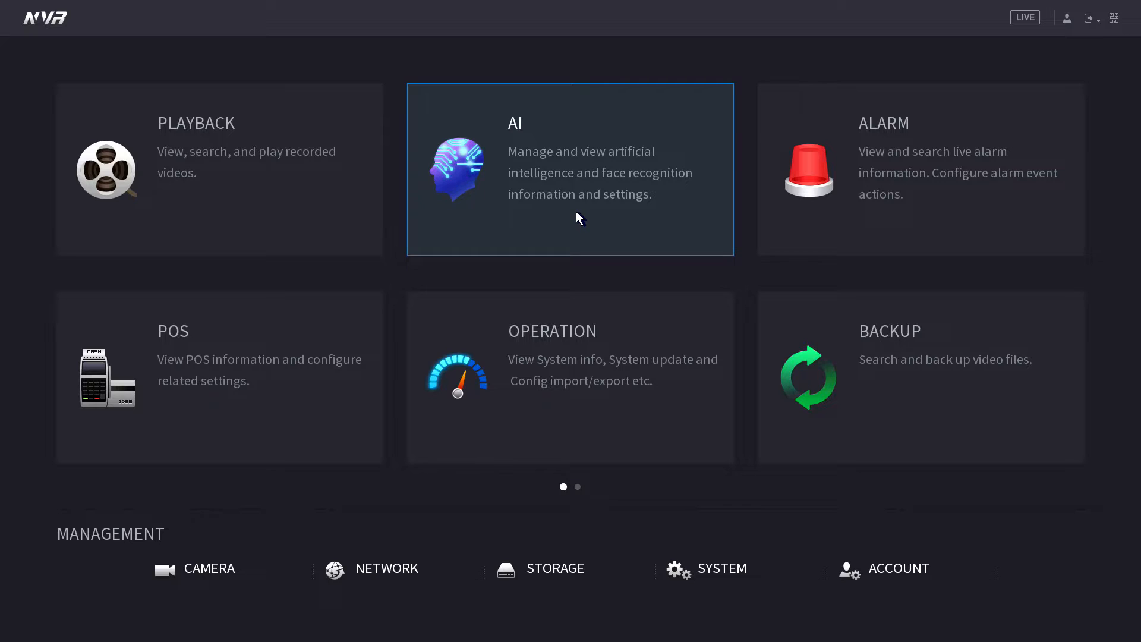
# Open the AI module, browse its face search and recognition pages, and settle on Face Library.
pyautogui.click(576, 212)
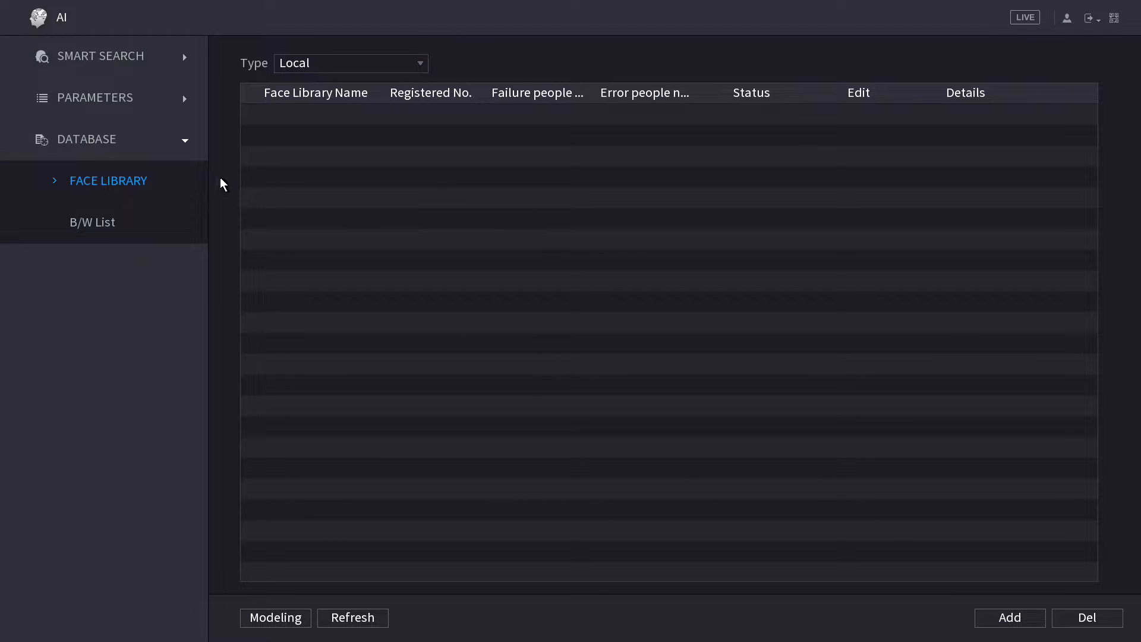
pyautogui.click(128, 55)
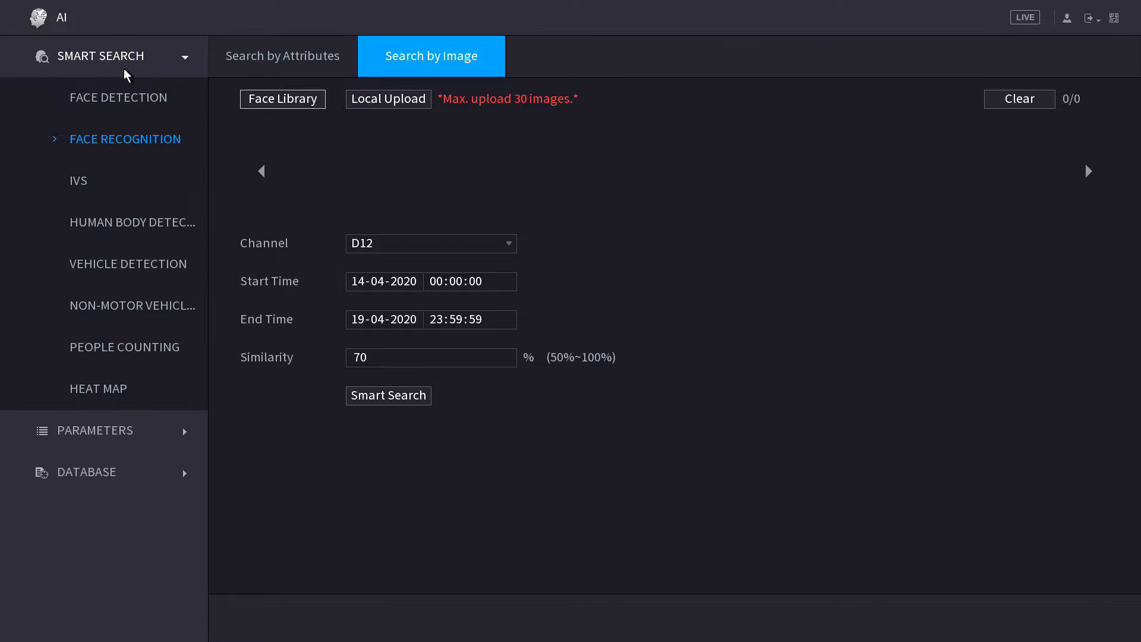
pyautogui.click(81, 427)
pyautogui.click(84, 518)
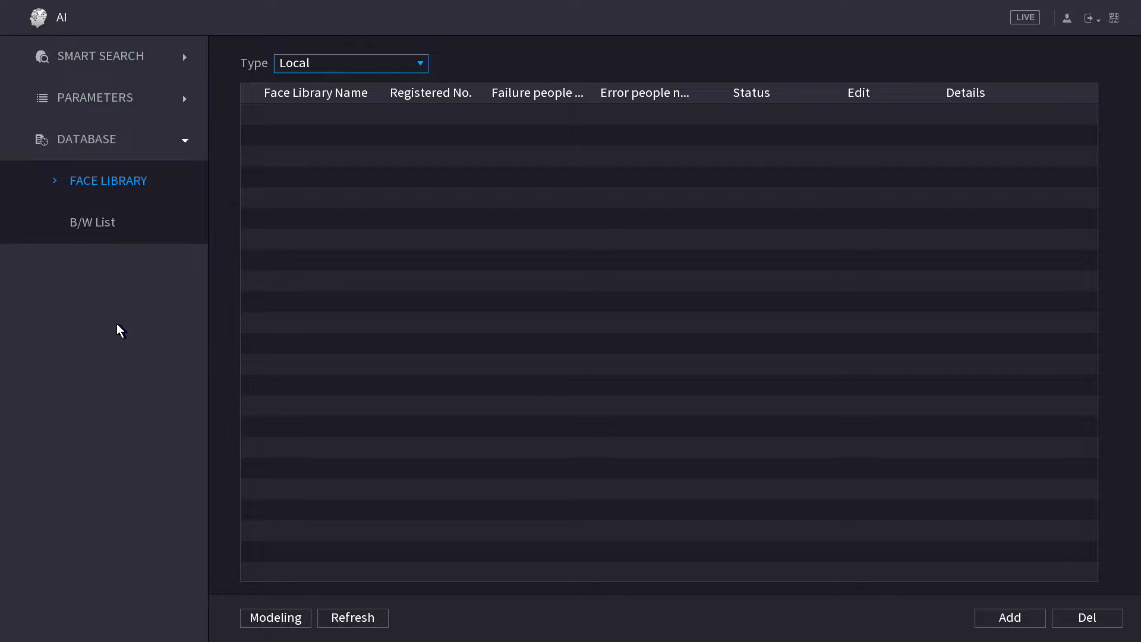
pyautogui.click(88, 104)
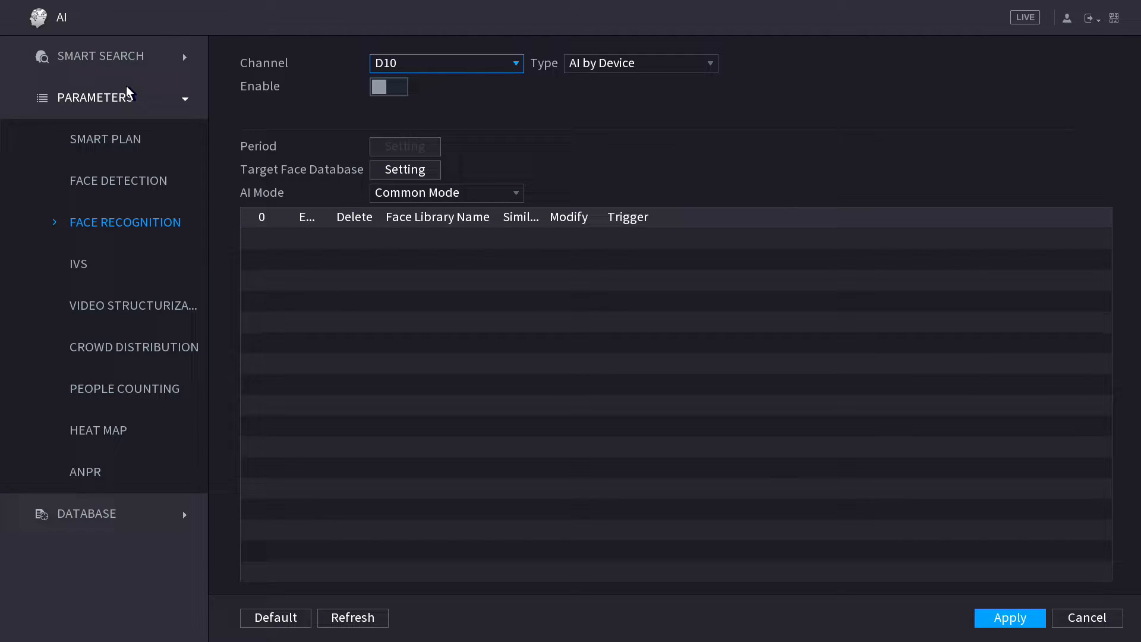
pyautogui.click(120, 176)
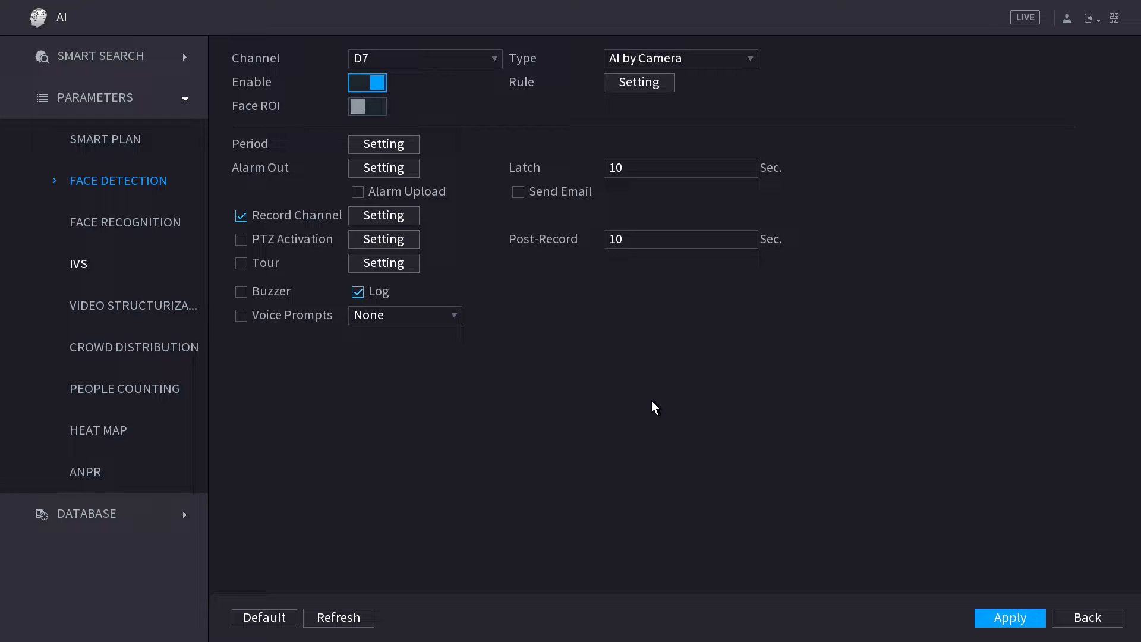
pyautogui.click(110, 516)
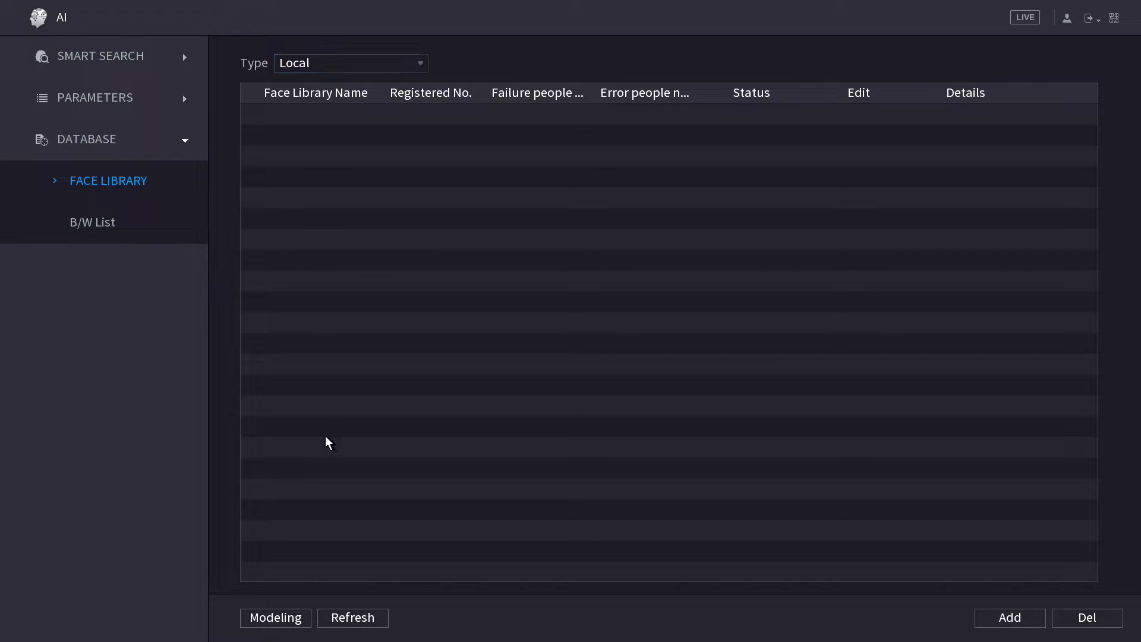
# Start adding a new face library and bring up the on-screen keyboard for its name.
pyautogui.click(1008, 618)
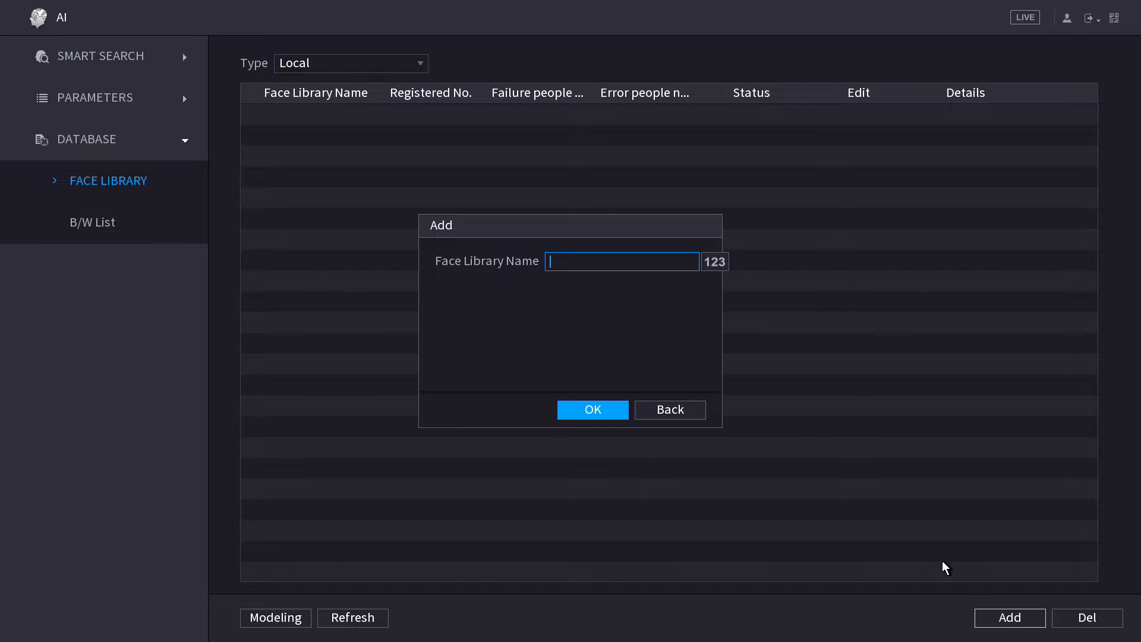
pyautogui.click(572, 263)
pyautogui.click(567, 264)
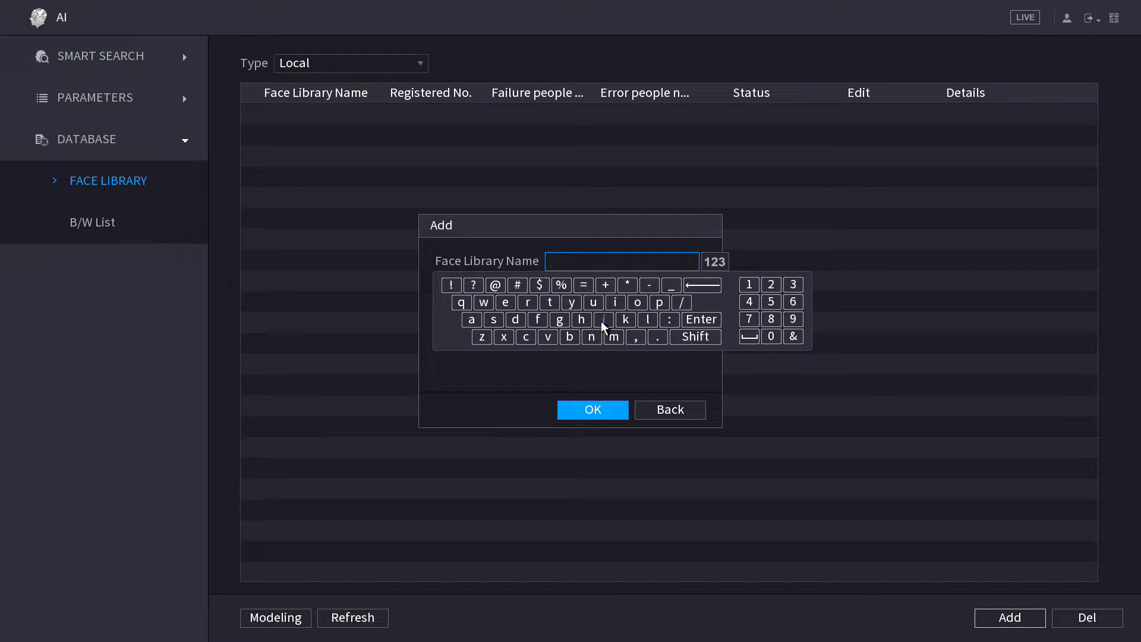
pyautogui.click(693, 342)
pyautogui.click(693, 341)
pyautogui.rightClick(701, 345)
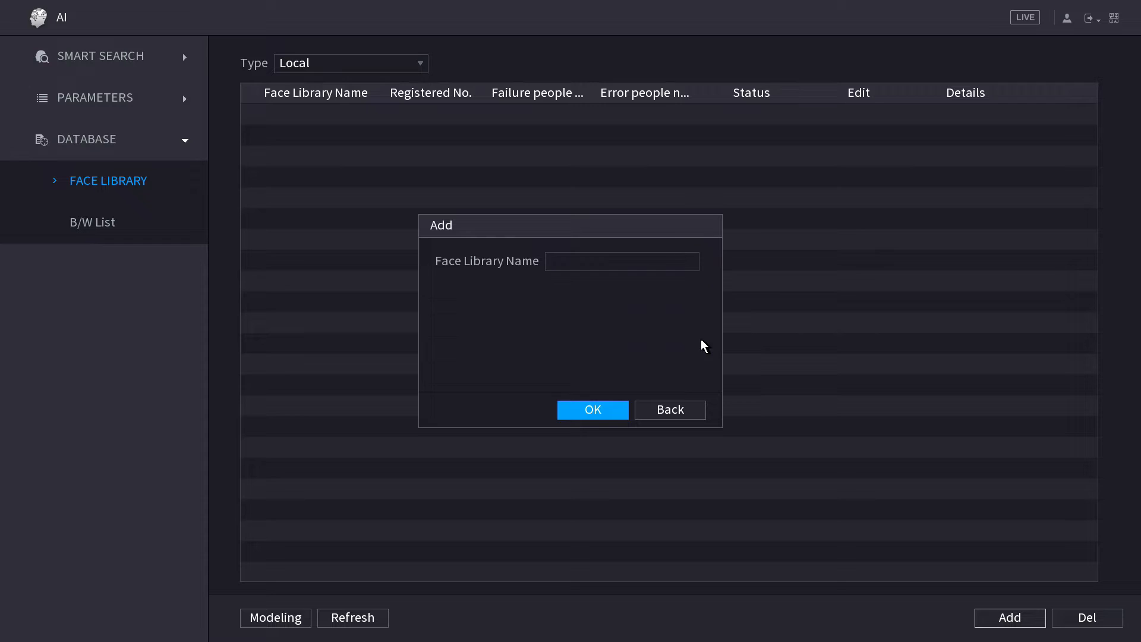
pyautogui.click(621, 262)
# Enter the library name 'Demo' on the soft keyboard and confirm creating it.
pyautogui.click(699, 336)
pyautogui.click(698, 336)
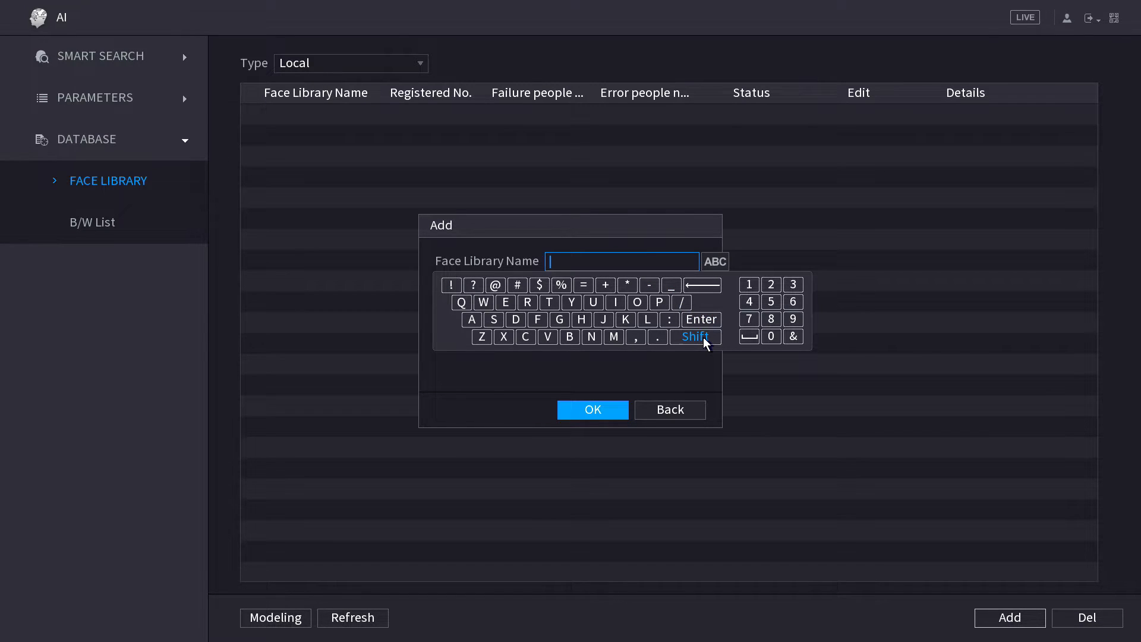
pyautogui.click(515, 319)
pyautogui.click(697, 337)
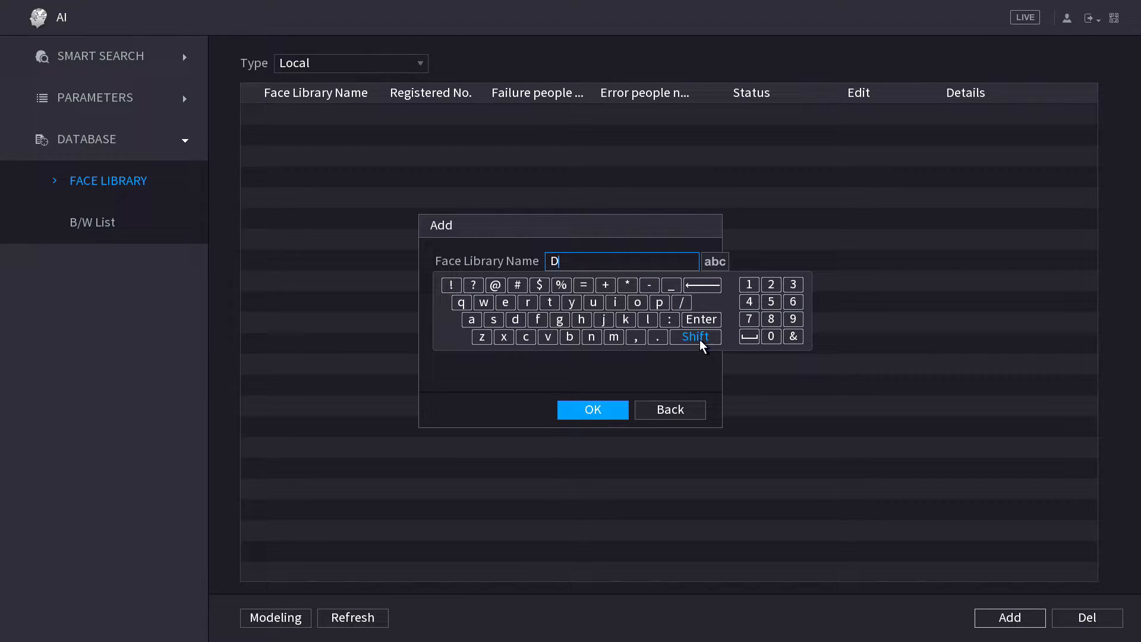
pyautogui.click(503, 303)
pyautogui.click(613, 336)
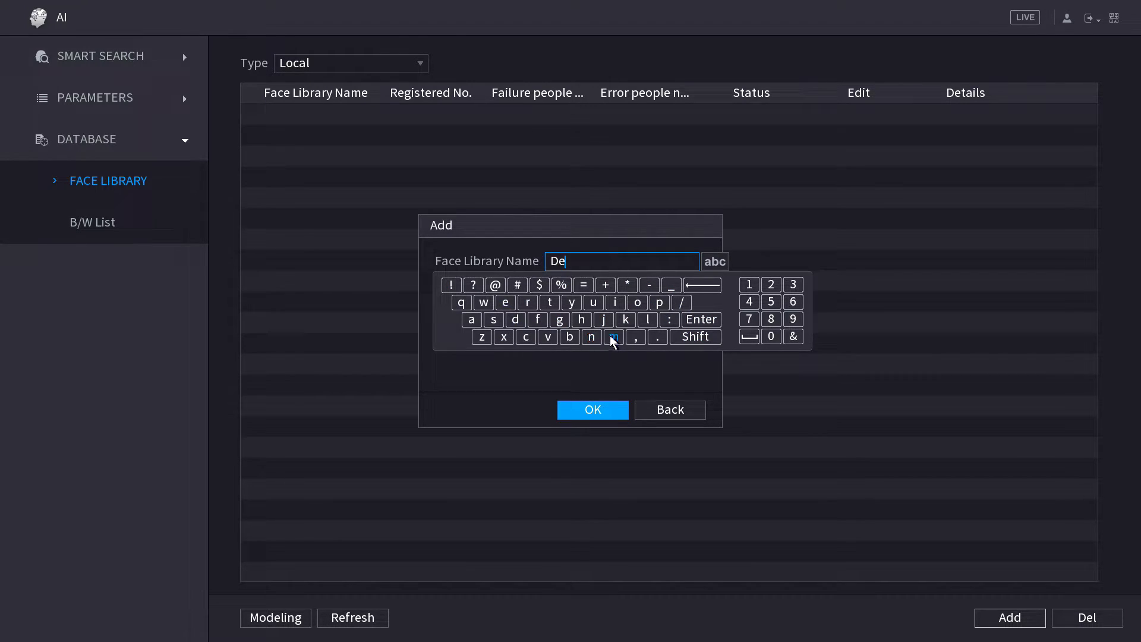
pyautogui.click(637, 303)
pyautogui.click(605, 413)
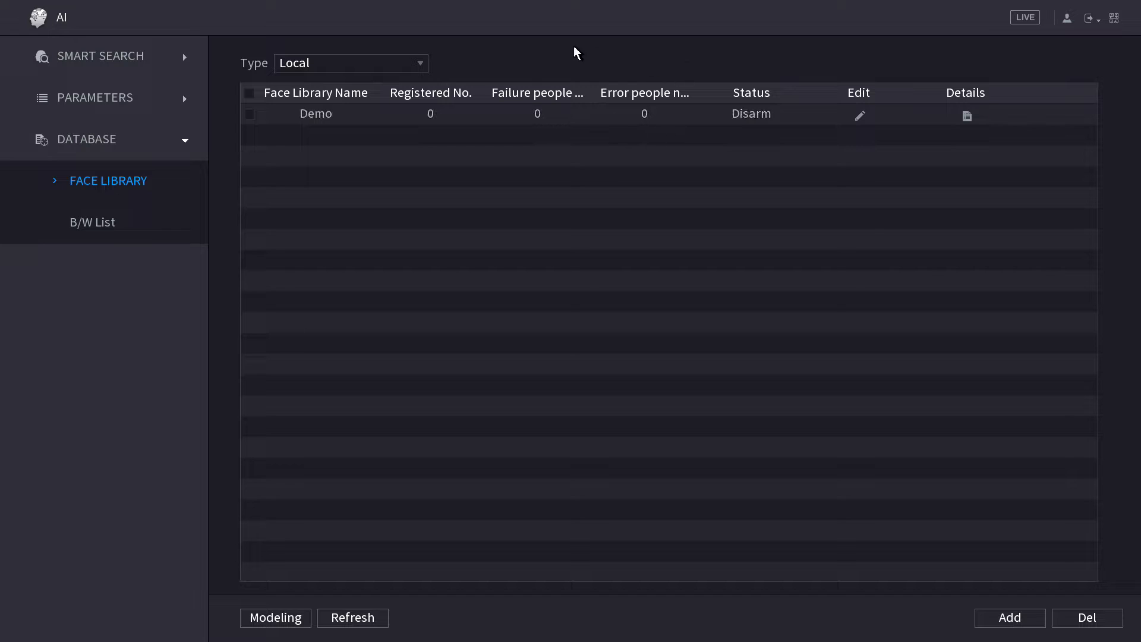
# Keep the library Type as Local, then open the Demo library's details page.
pyautogui.click(400, 60)
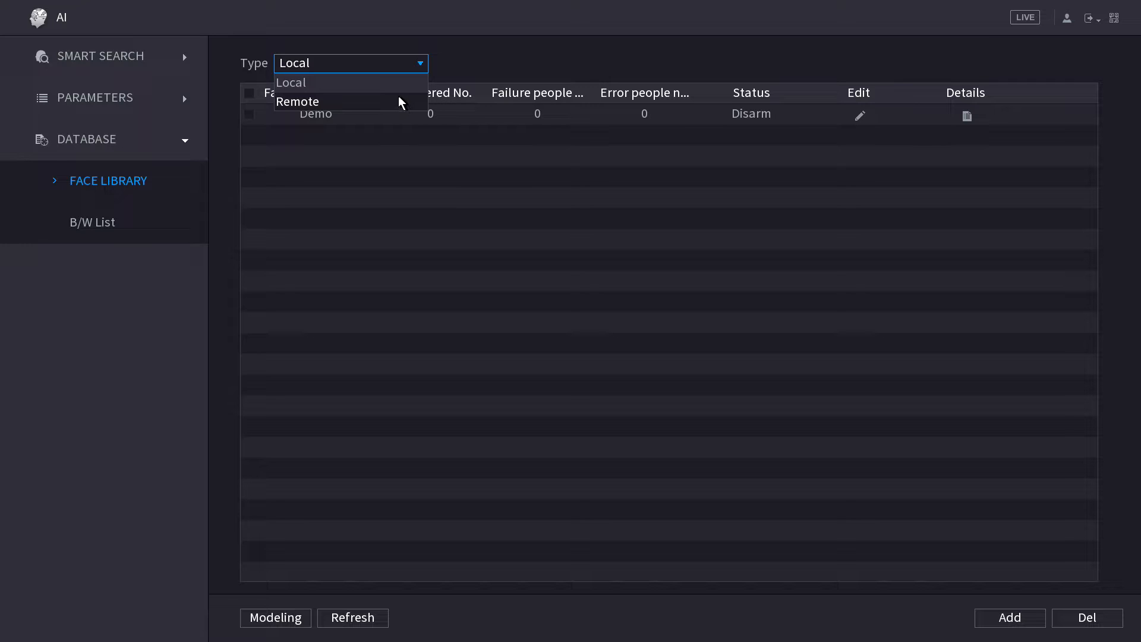
pyautogui.click(543, 62)
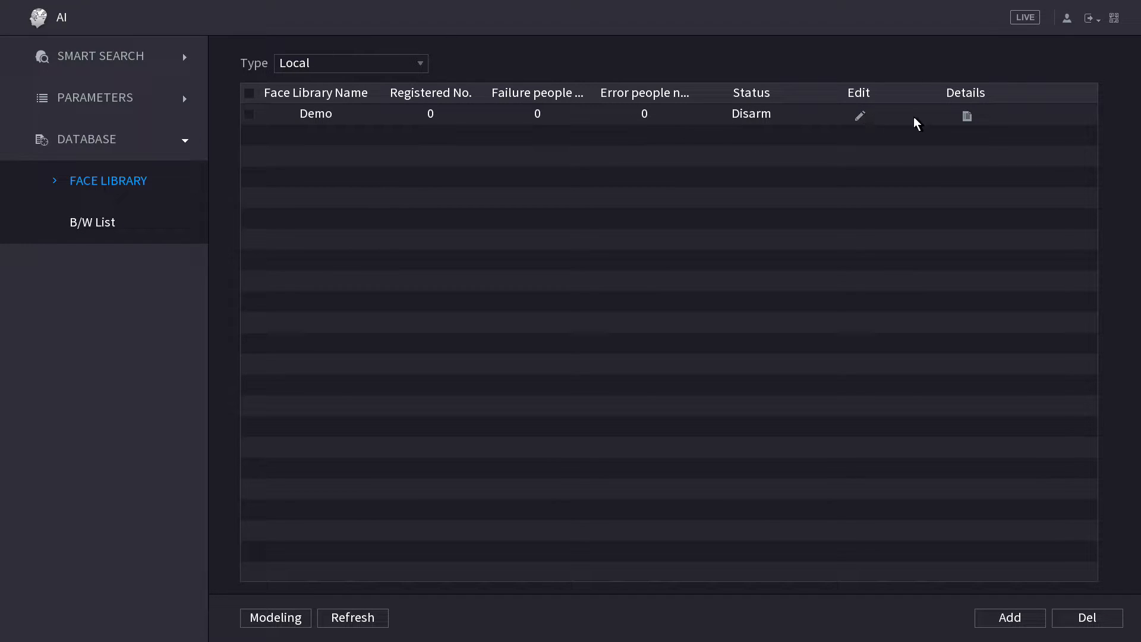
pyautogui.click(969, 116)
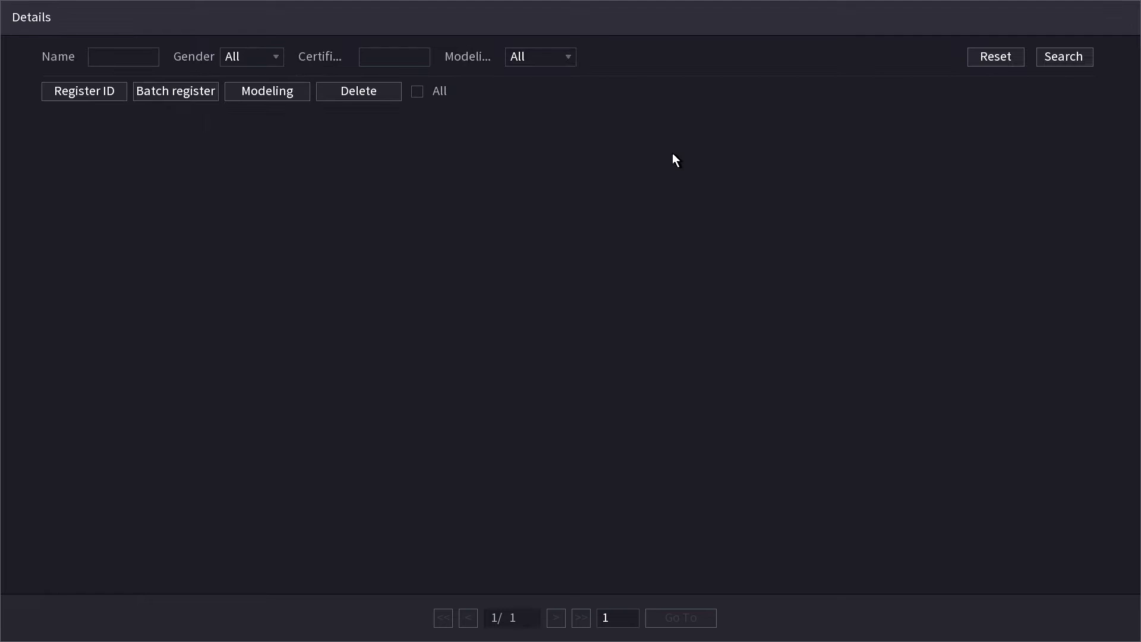
# Start a new face registration using image2 (Small).jpg from the USB drive as the photo.
pyautogui.click(96, 91)
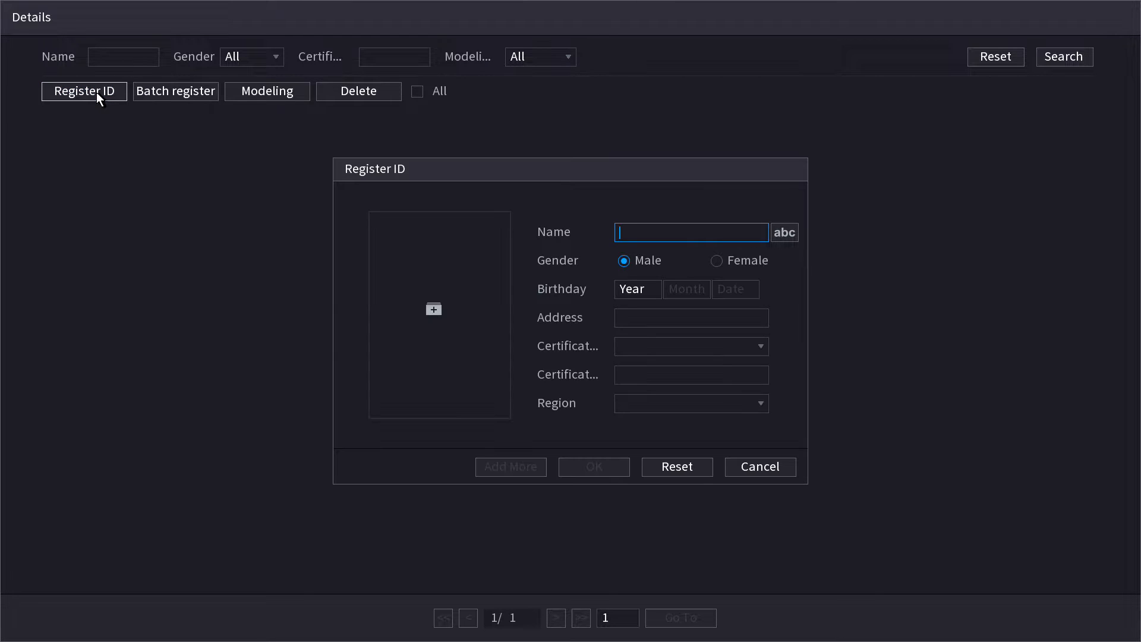
pyautogui.click(434, 309)
pyautogui.click(464, 310)
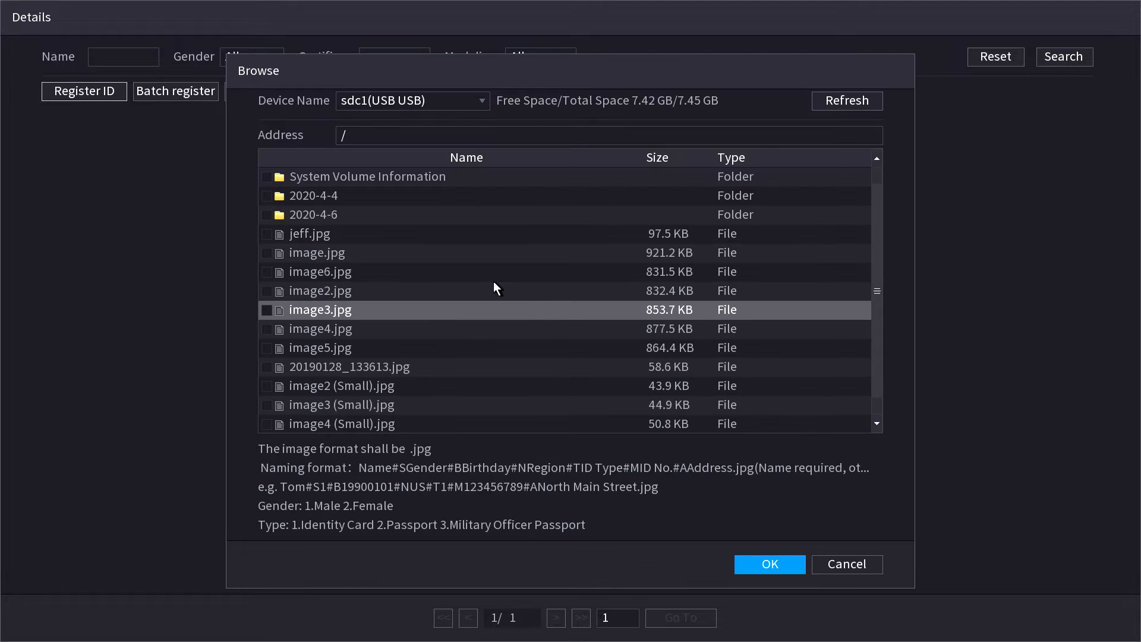
pyautogui.click(265, 386)
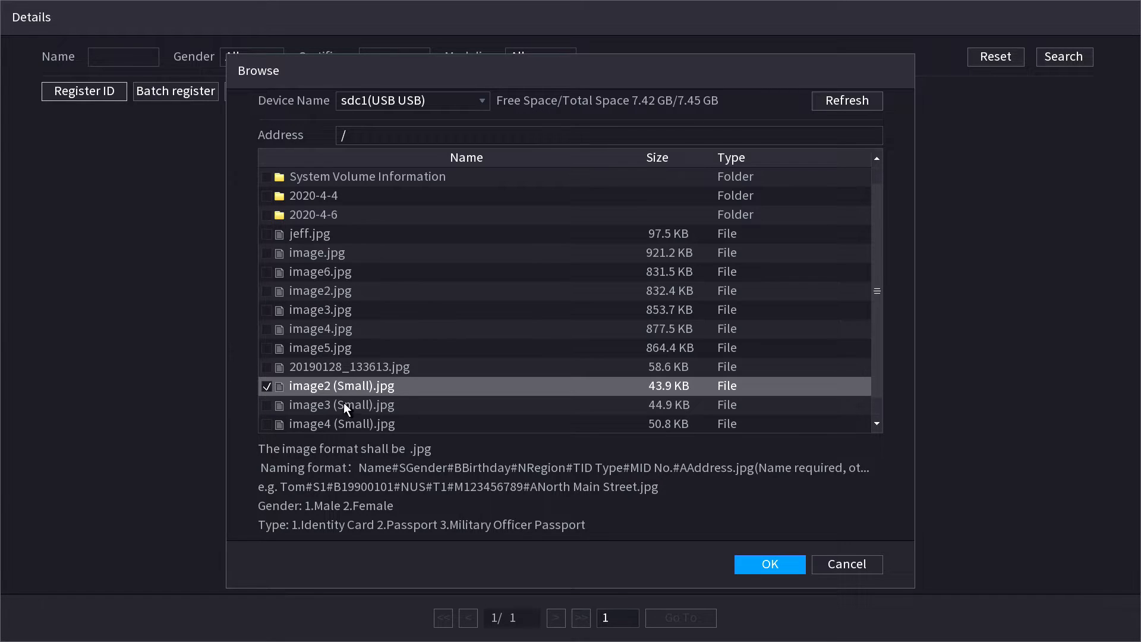
pyautogui.click(767, 566)
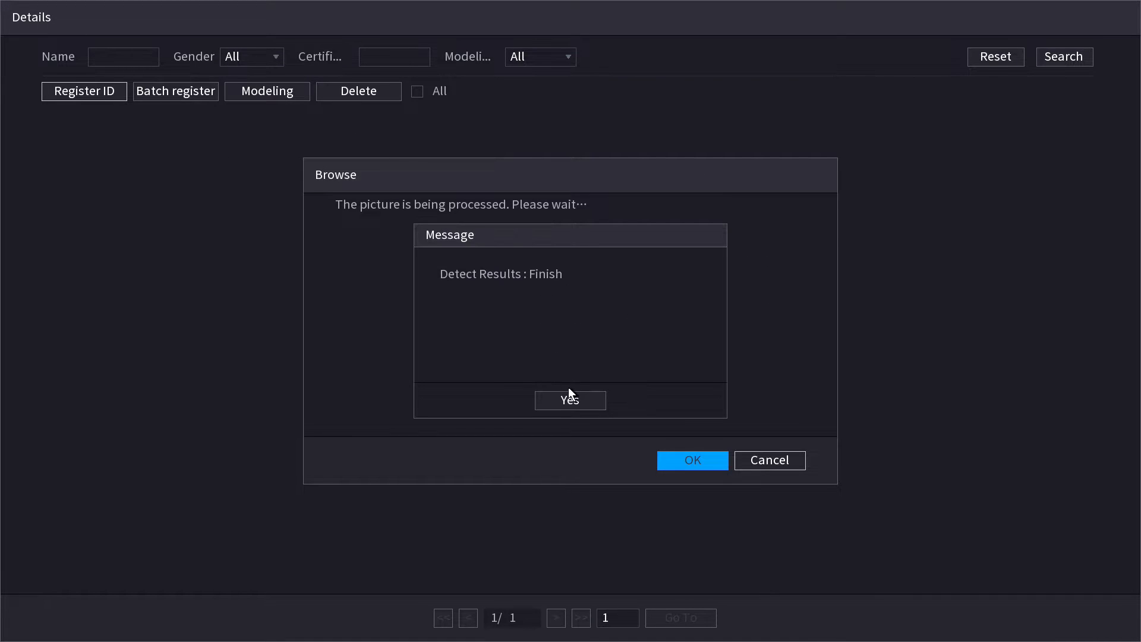
pyautogui.click(576, 405)
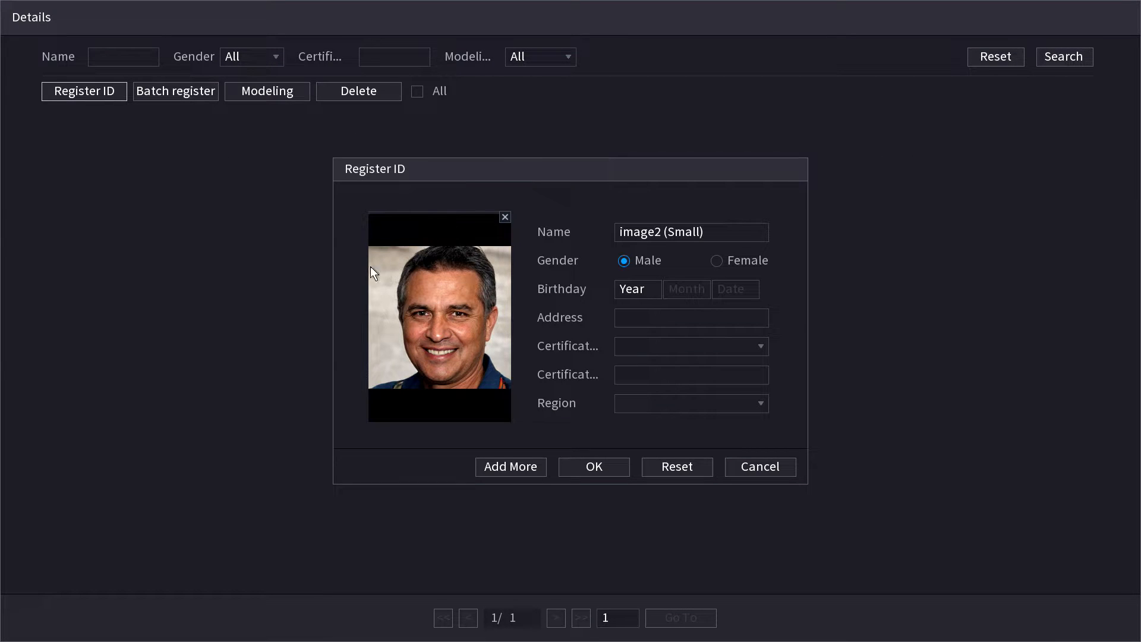
# Replace the default Name with the person's name using the on-screen keyboard.
pyautogui.click(715, 231)
pyautogui.click(771, 256)
pyautogui.click(771, 256)
pyautogui.moveTo(768, 251); pyautogui.dragTo(786, 263)
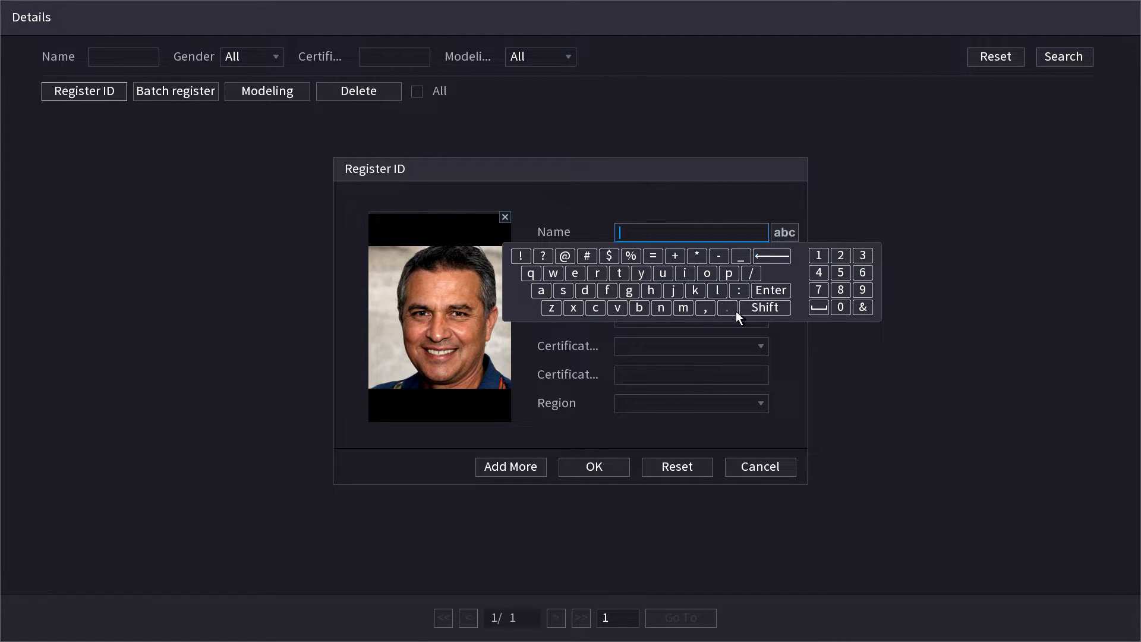
pyautogui.click(672, 290)
pyautogui.click(705, 274)
pyautogui.click(651, 290)
pyautogui.click(661, 307)
pyautogui.click(690, 206)
pyautogui.click(678, 312)
pyautogui.click(662, 228)
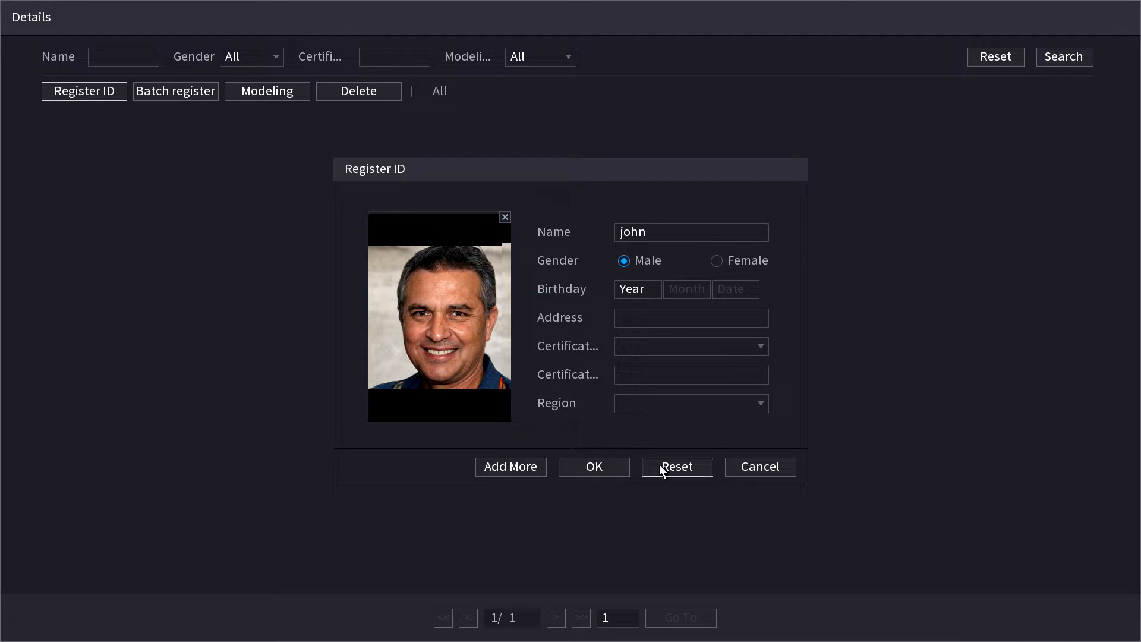
# Save the registration, acknowledge the success message, and list the faces in Demo.
pyautogui.click(609, 474)
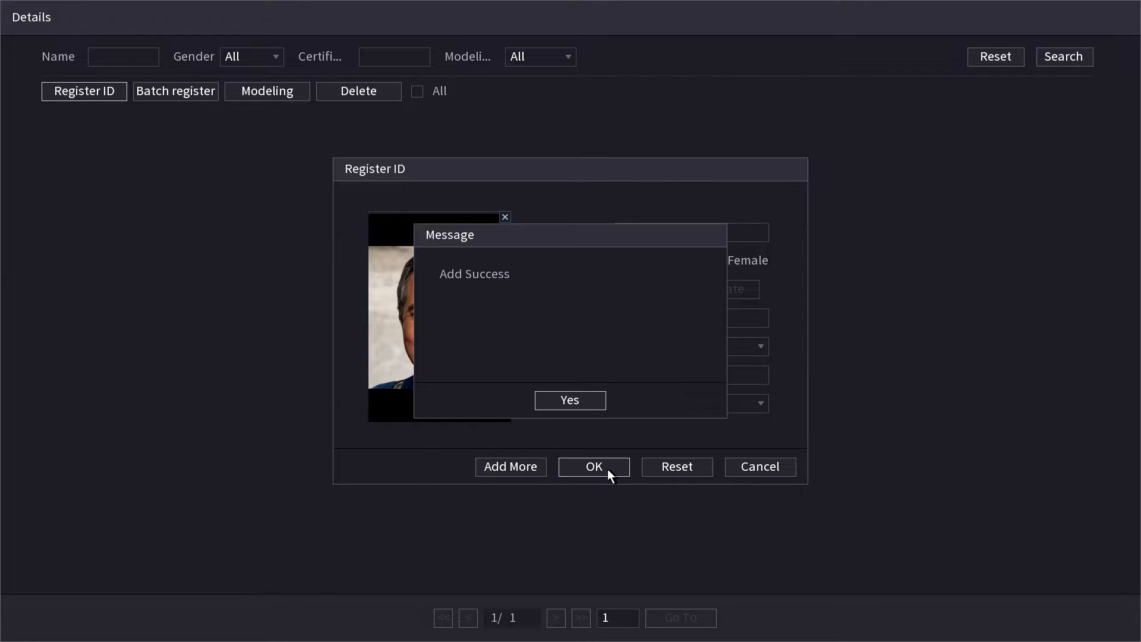
pyautogui.click(572, 404)
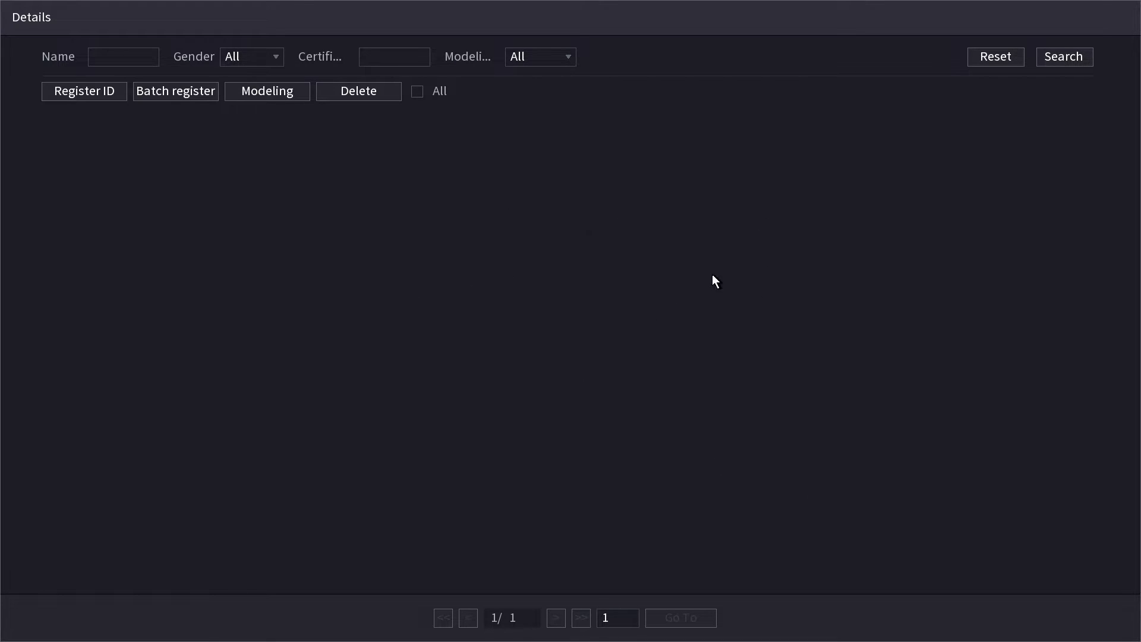
pyautogui.click(1066, 57)
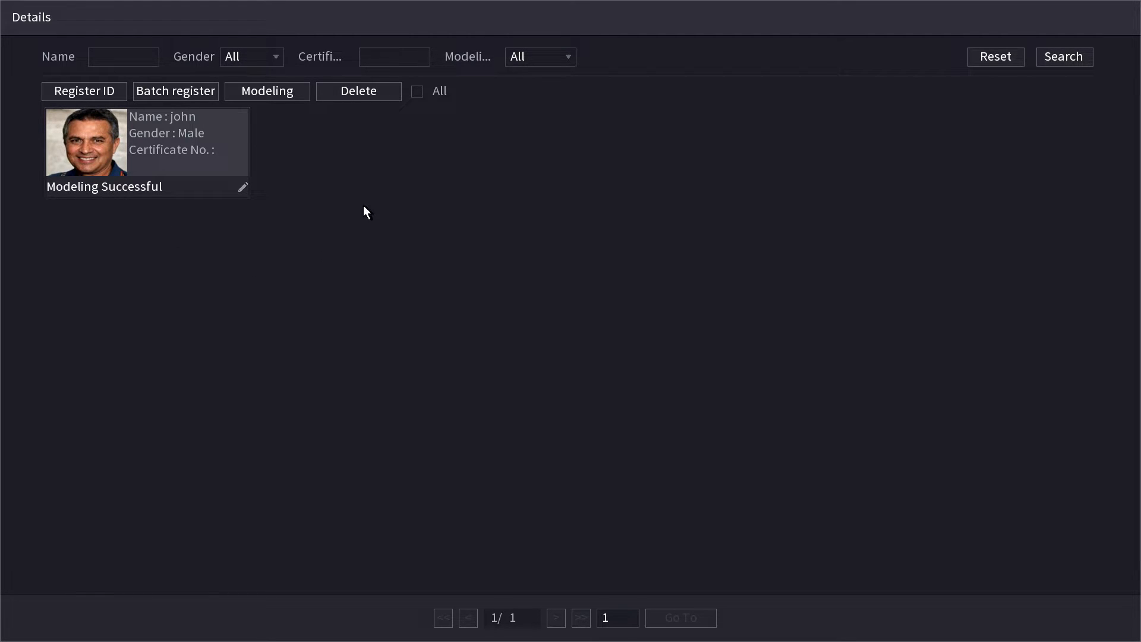
# Back out of the Demo details and the Face Library list to the main menu.
pyautogui.rightClick(383, 178)
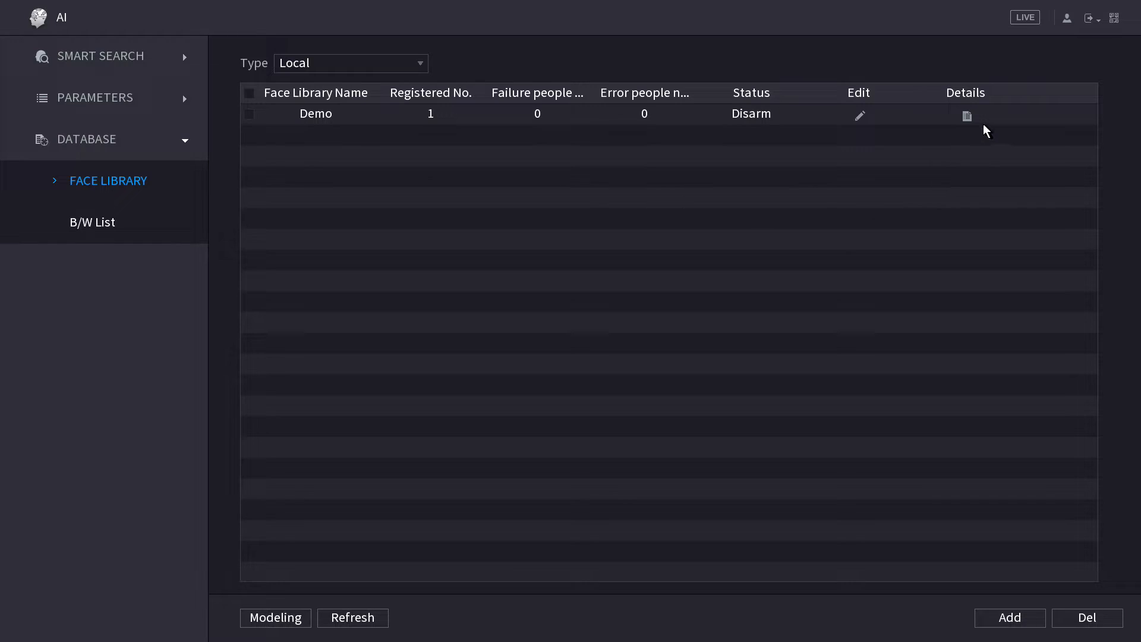
pyautogui.rightClick(684, 58)
# Open the D7 face capture's recording and pause it on the man's face at 21:03:53.
pyautogui.rightClick(685, 59)
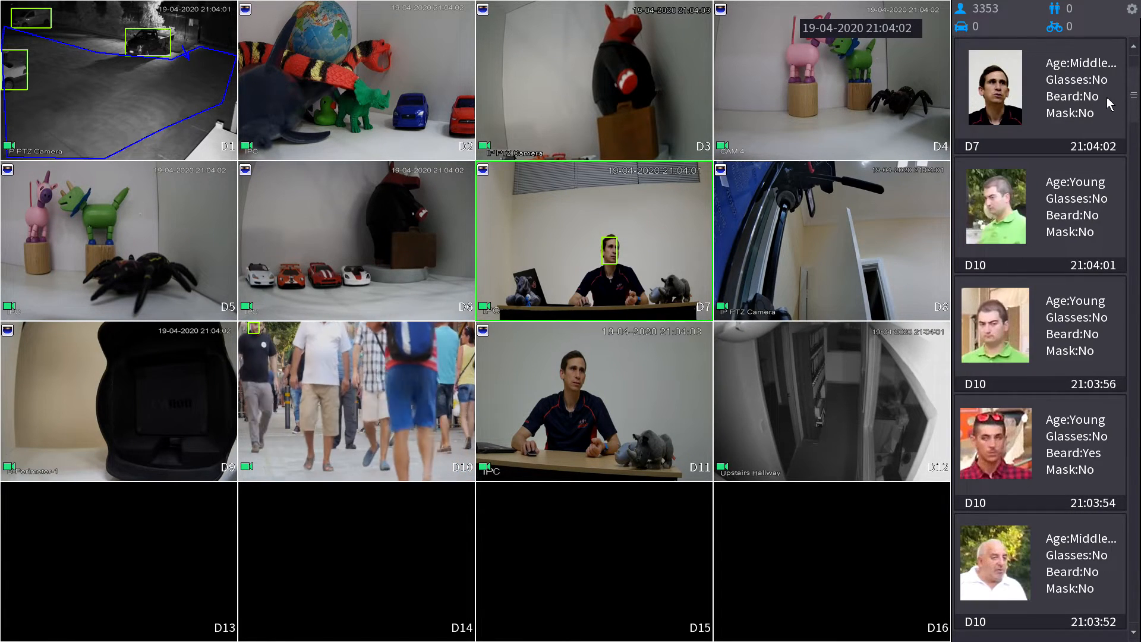
pyautogui.doubleClick(1048, 99)
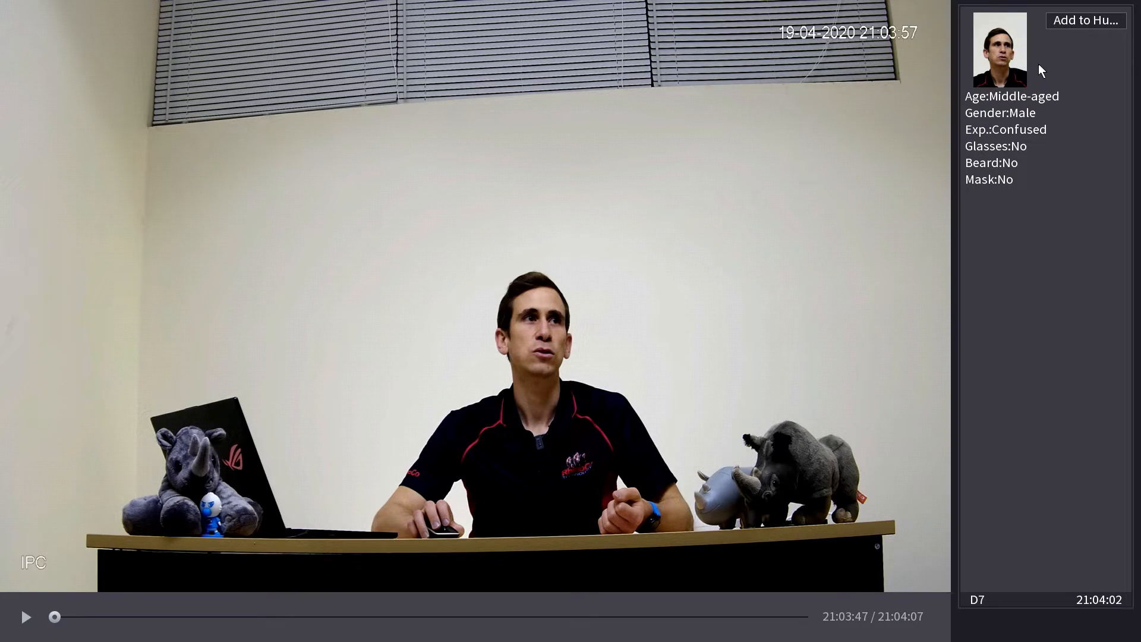
pyautogui.click(22, 619)
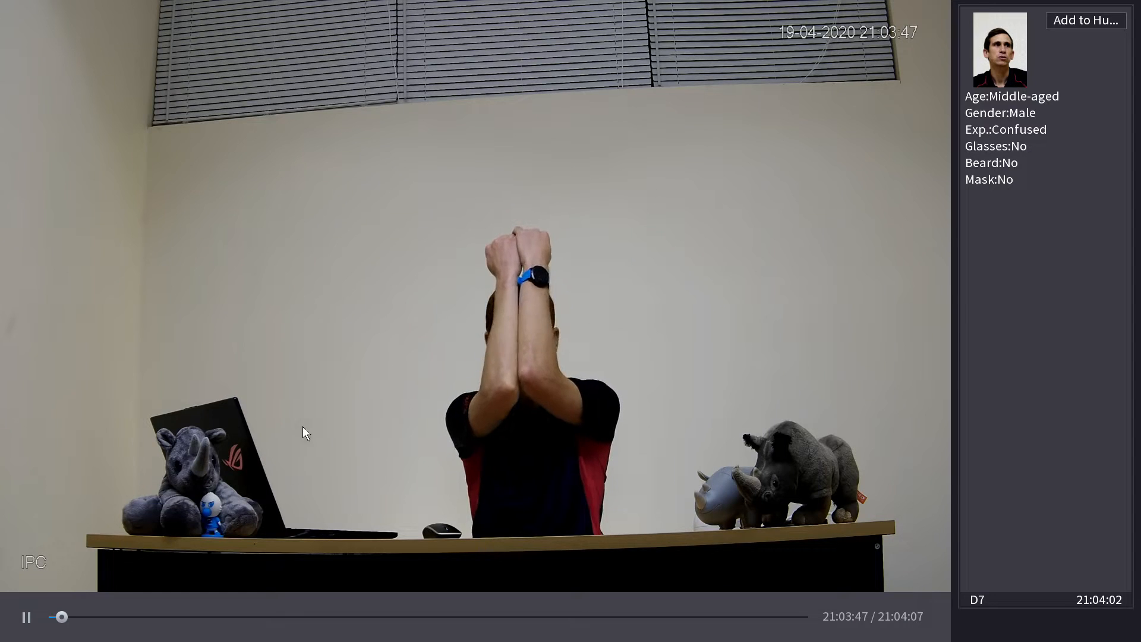
pyautogui.click(25, 618)
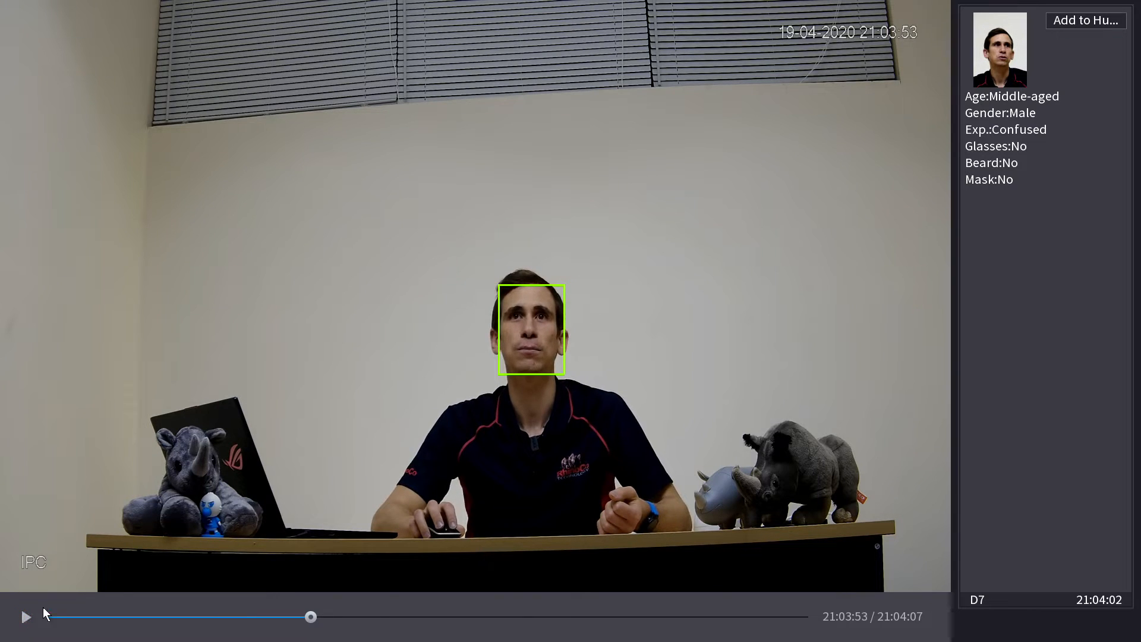
# Register the D7 man in the Demo library with his name and region Australia, then exit playback.
pyautogui.click(1113, 25)
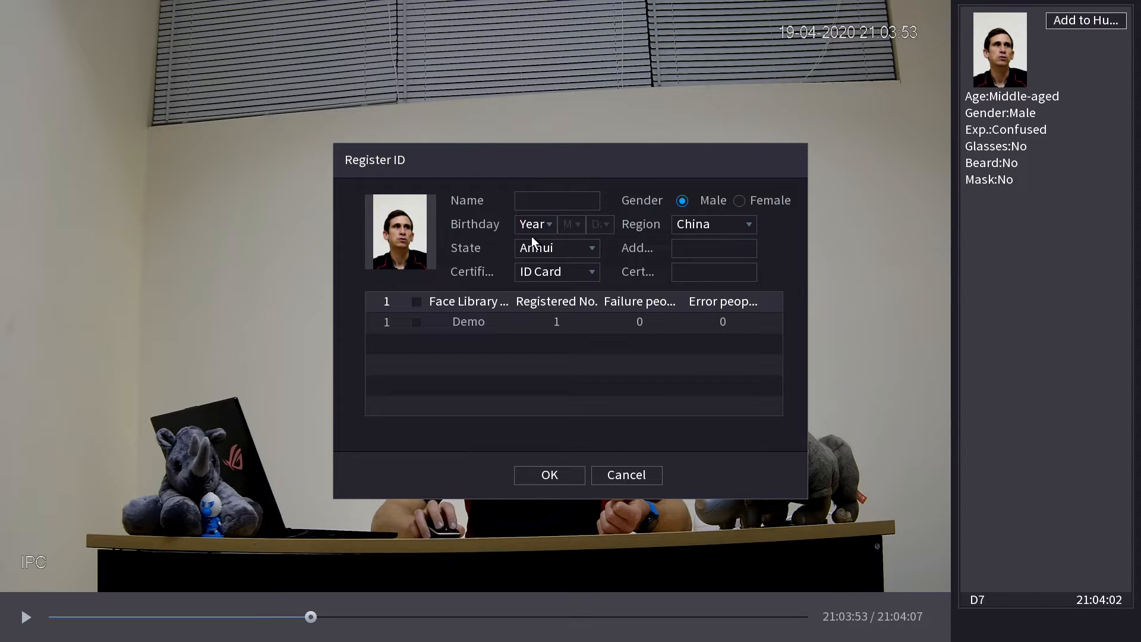
pyautogui.click(416, 323)
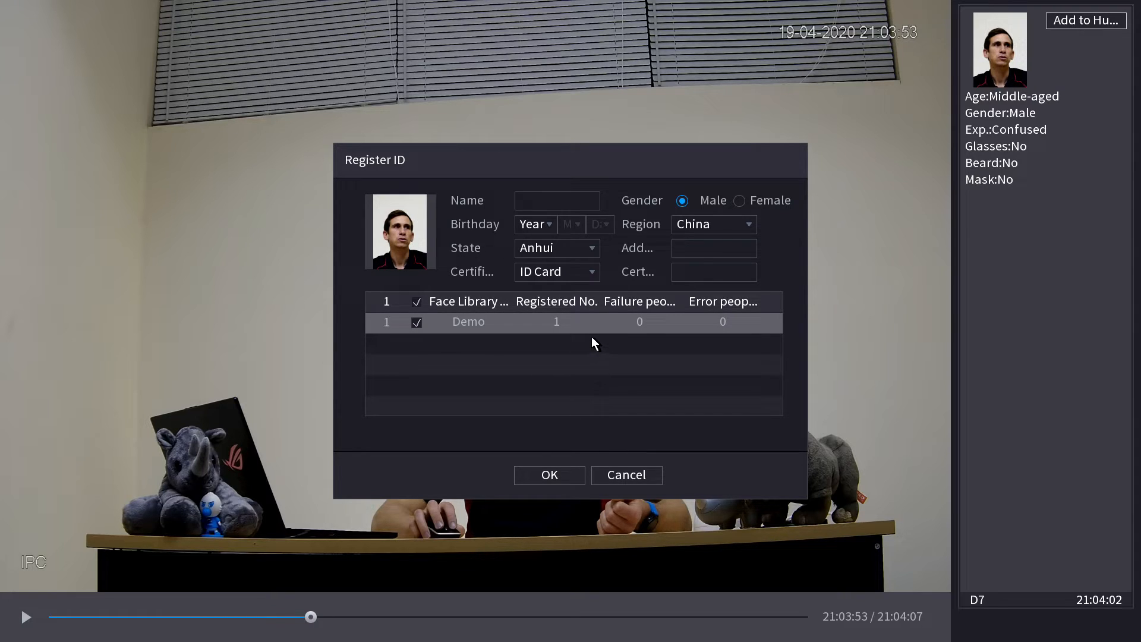
pyautogui.click(565, 204)
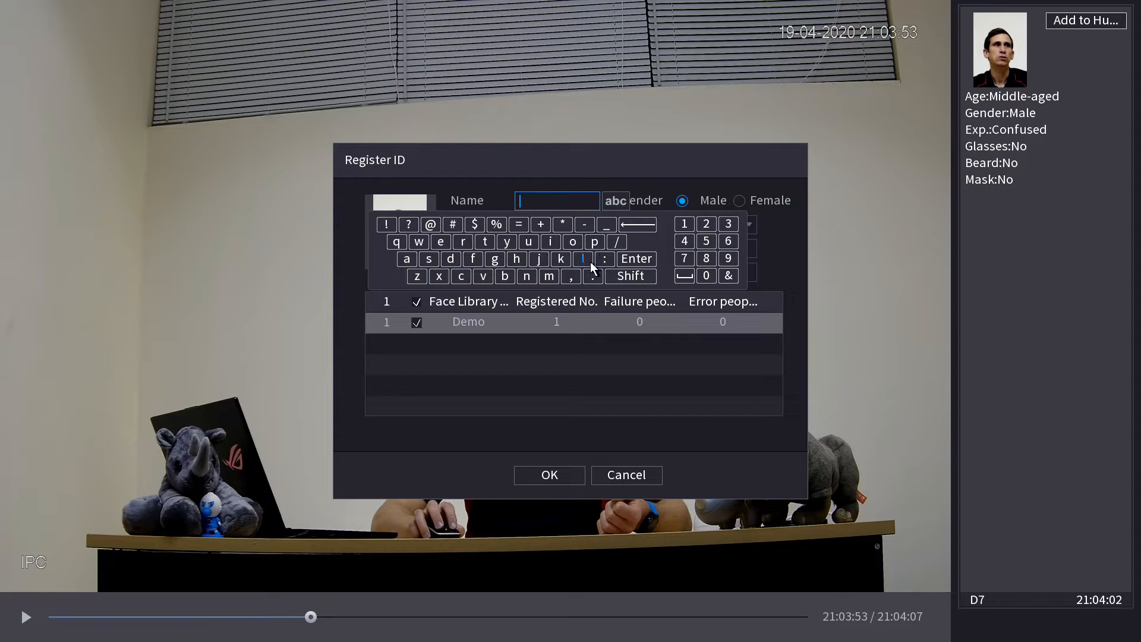
pyautogui.click(534, 263)
pyautogui.click(472, 259)
pyautogui.click(472, 259)
pyautogui.click(503, 172)
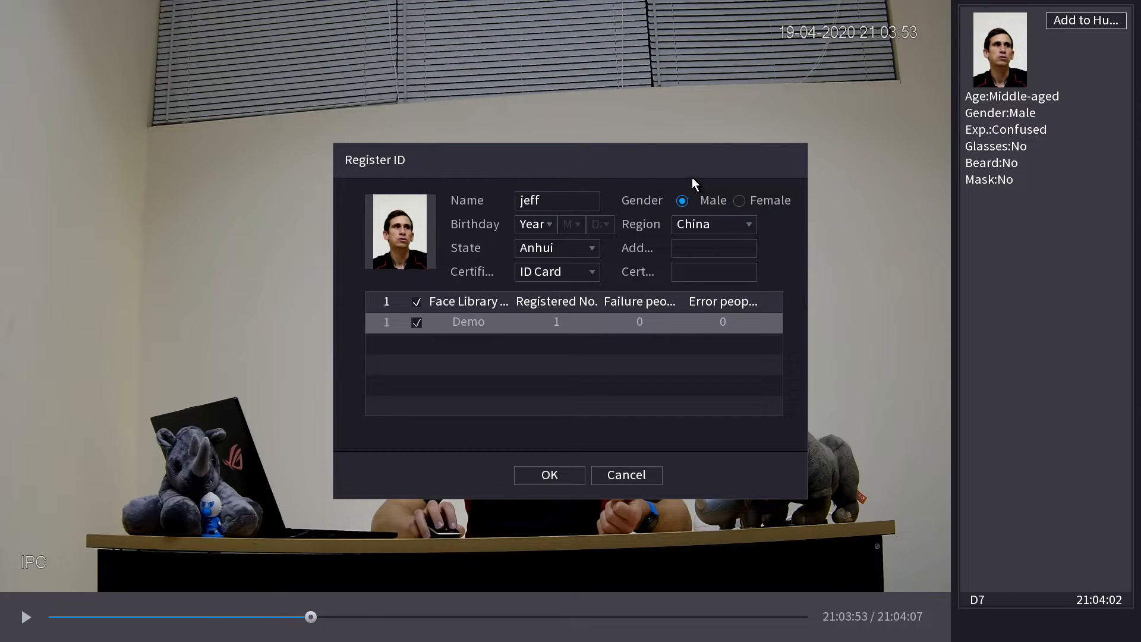
pyautogui.click(711, 227)
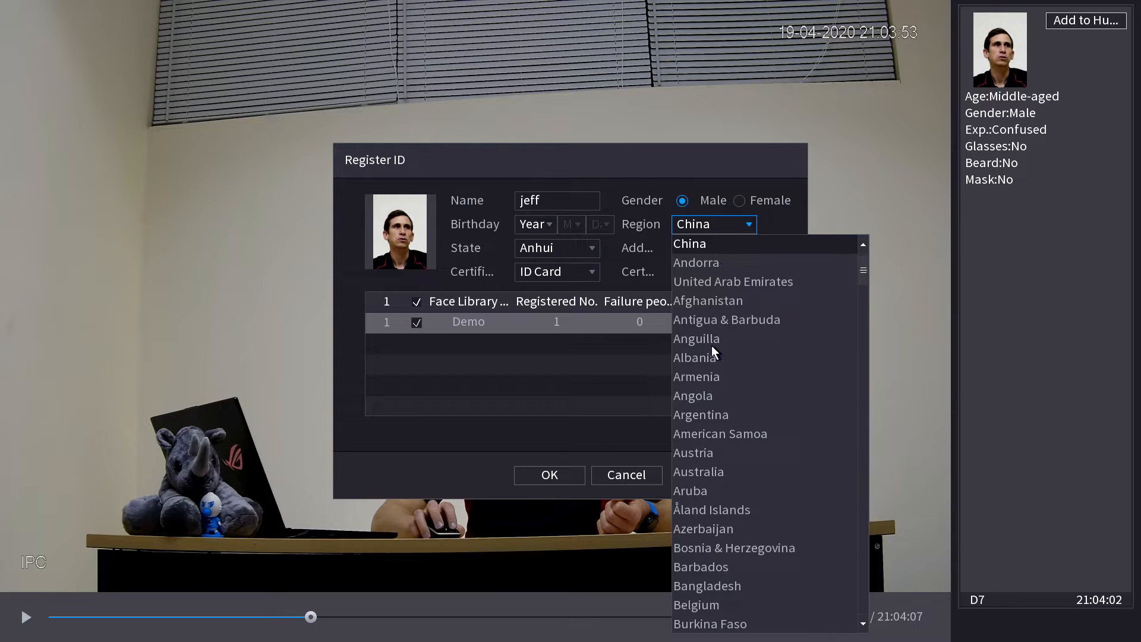
pyautogui.click(721, 472)
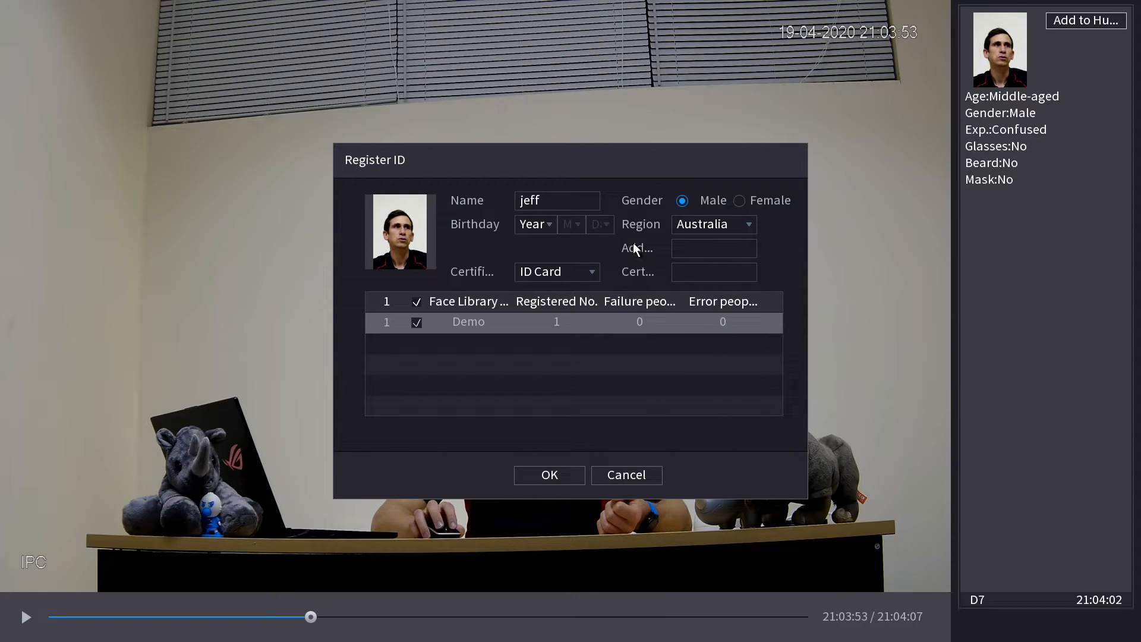
pyautogui.click(555, 479)
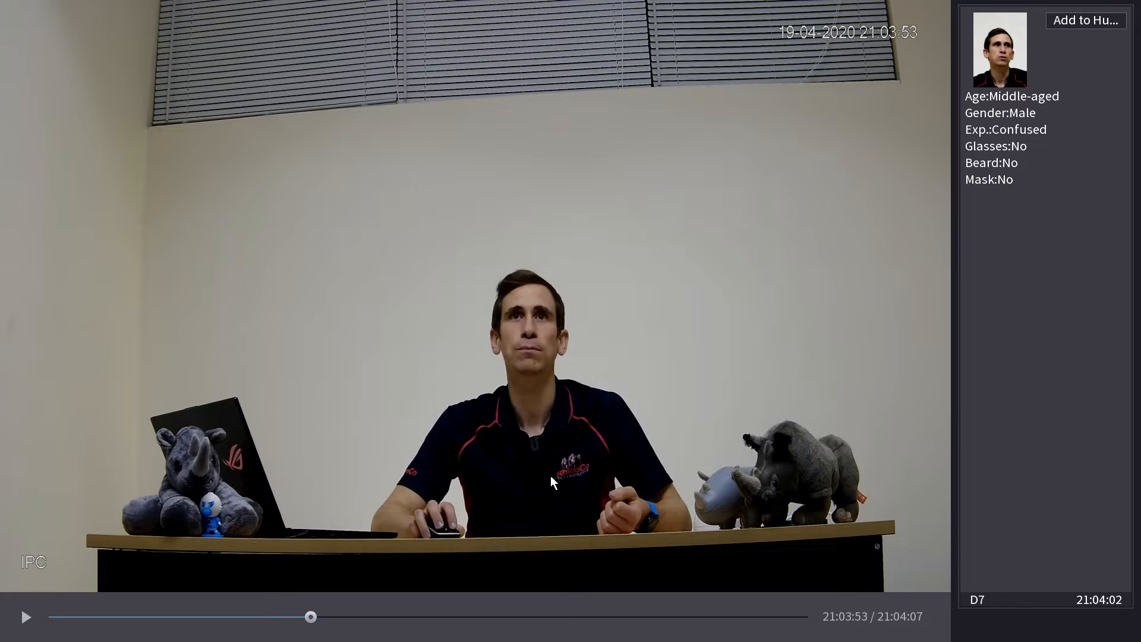
pyautogui.rightClick(590, 137)
# Check through Main Menu > AI > Face Library that Demo holds two faces, then back out.
pyautogui.rightClick(618, 76)
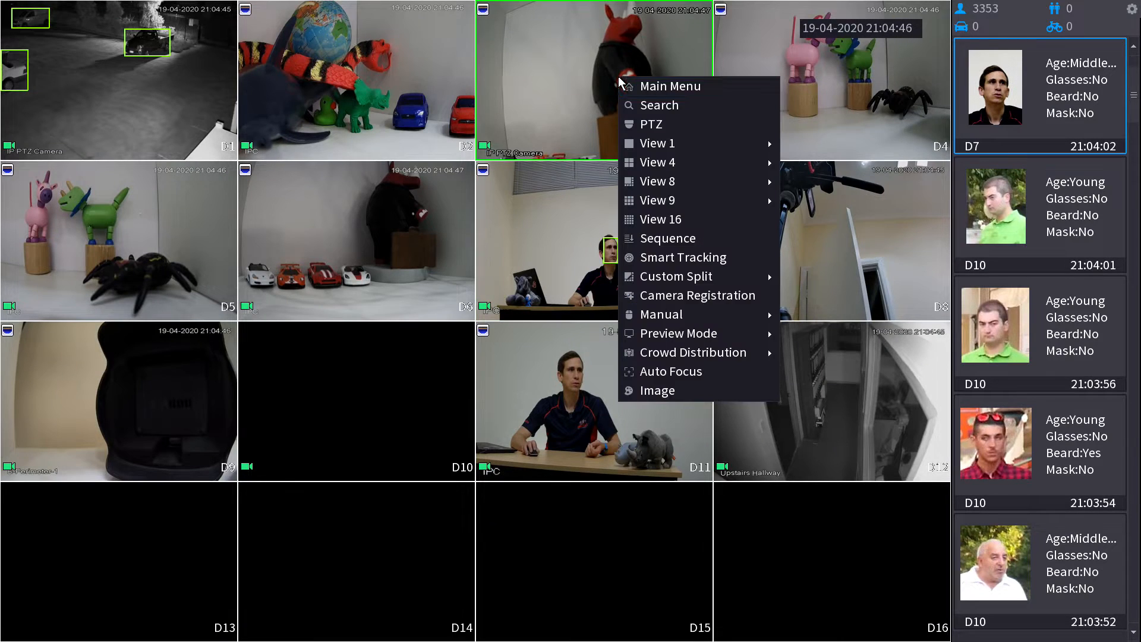
pyautogui.click(638, 88)
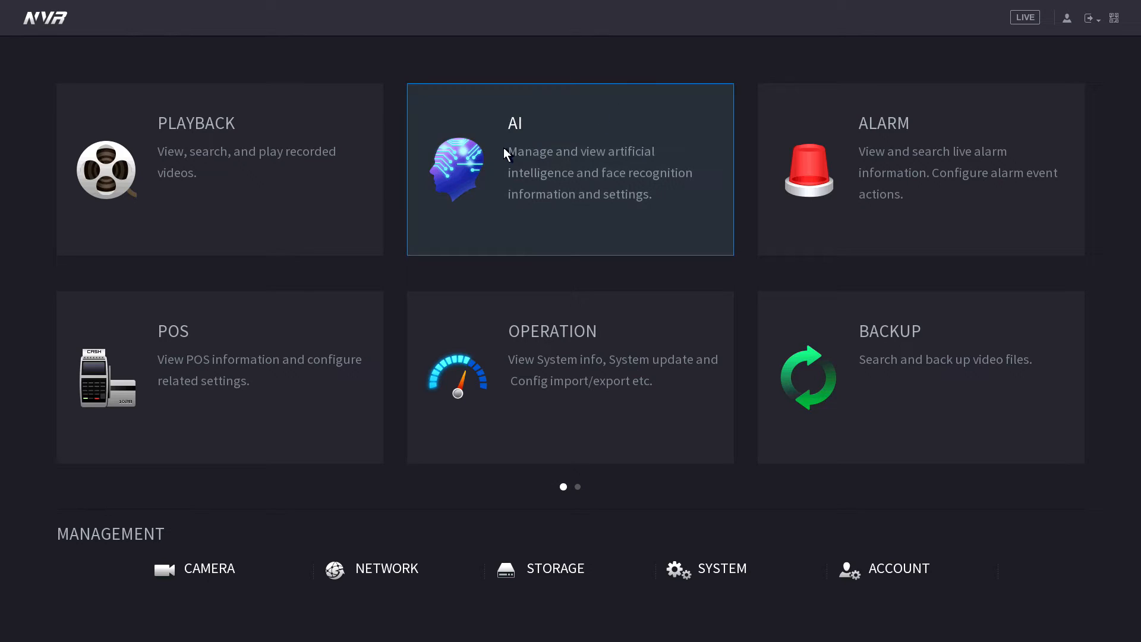
pyautogui.click(504, 162)
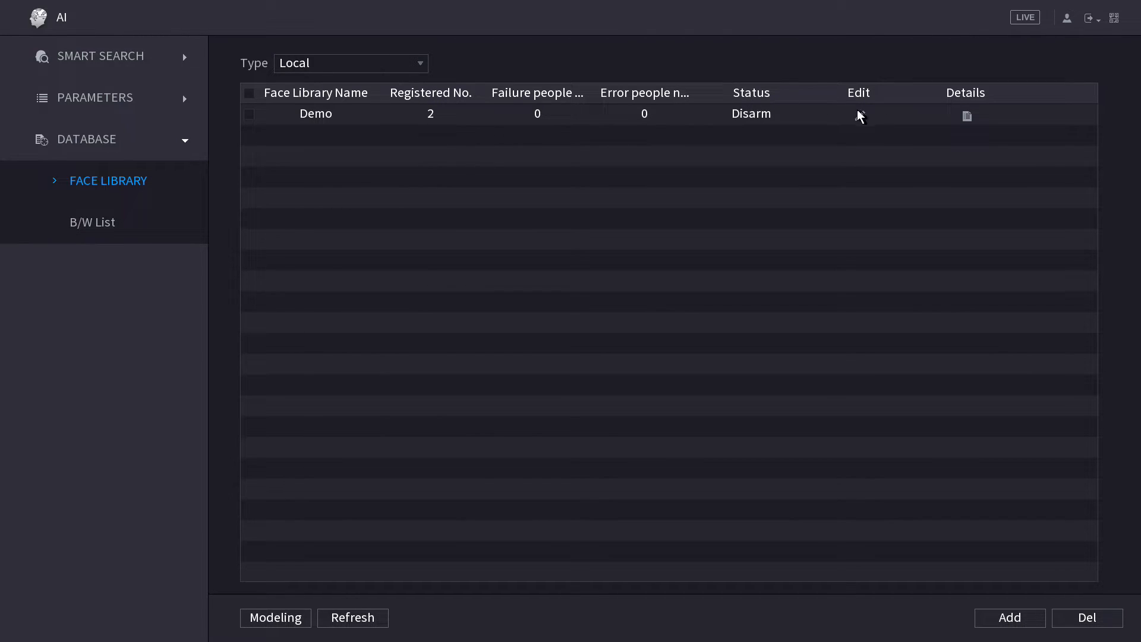
pyautogui.click(967, 117)
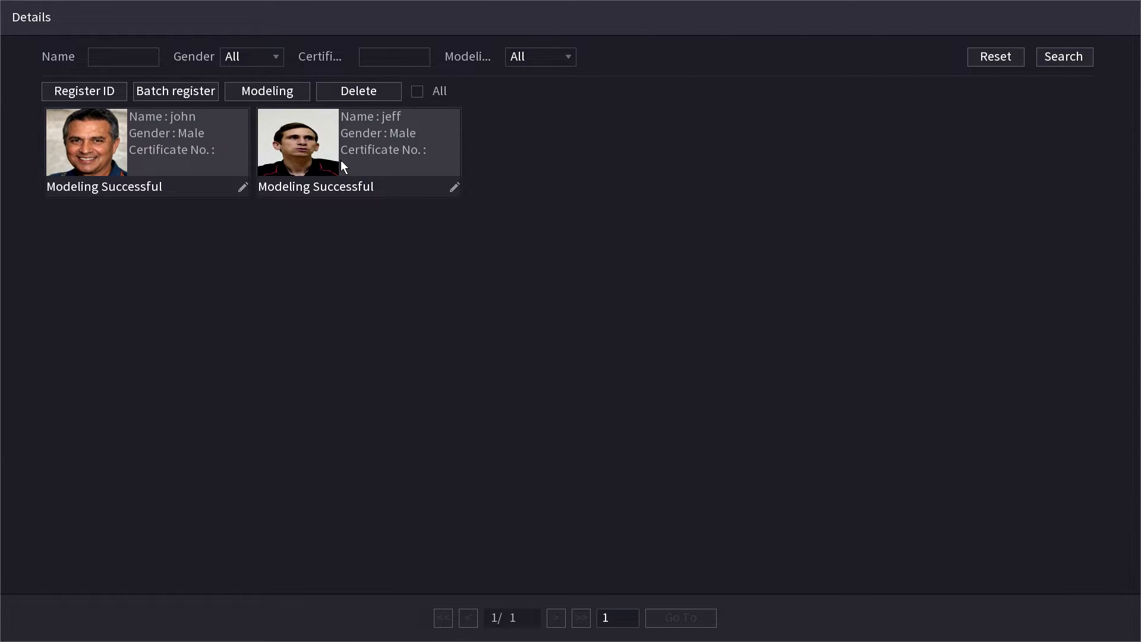
pyautogui.rightClick(527, 138)
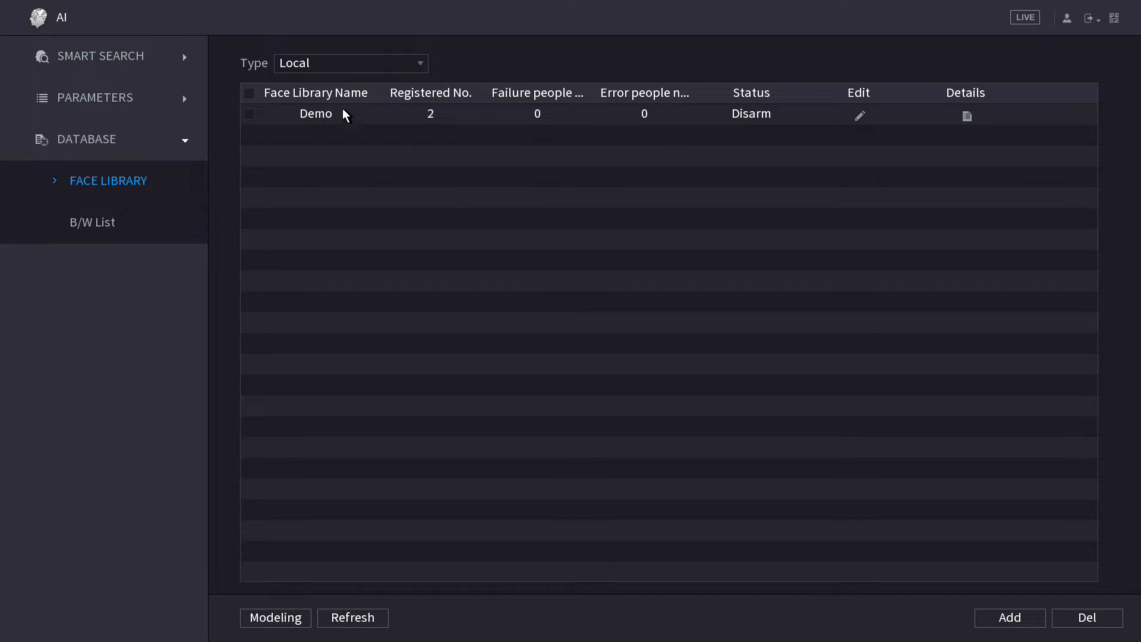
pyautogui.rightClick(341, 178)
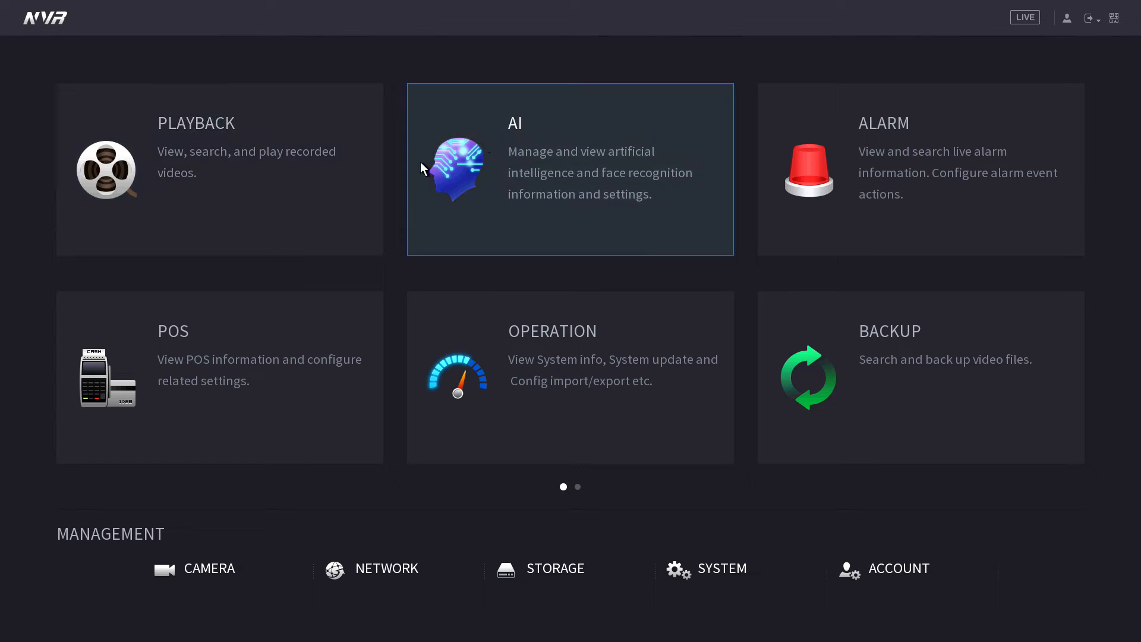
pyautogui.rightClick(485, 124)
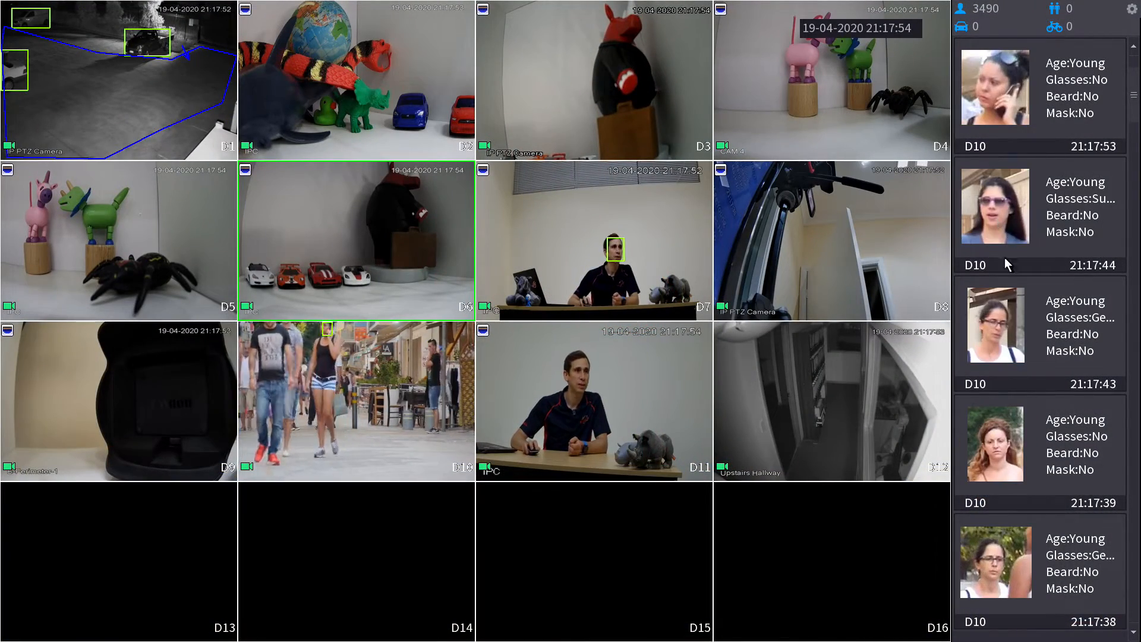
# Open the 21:17:39 face capture and begin adding the woman, entering her name.
pyautogui.doubleClick(1034, 444)
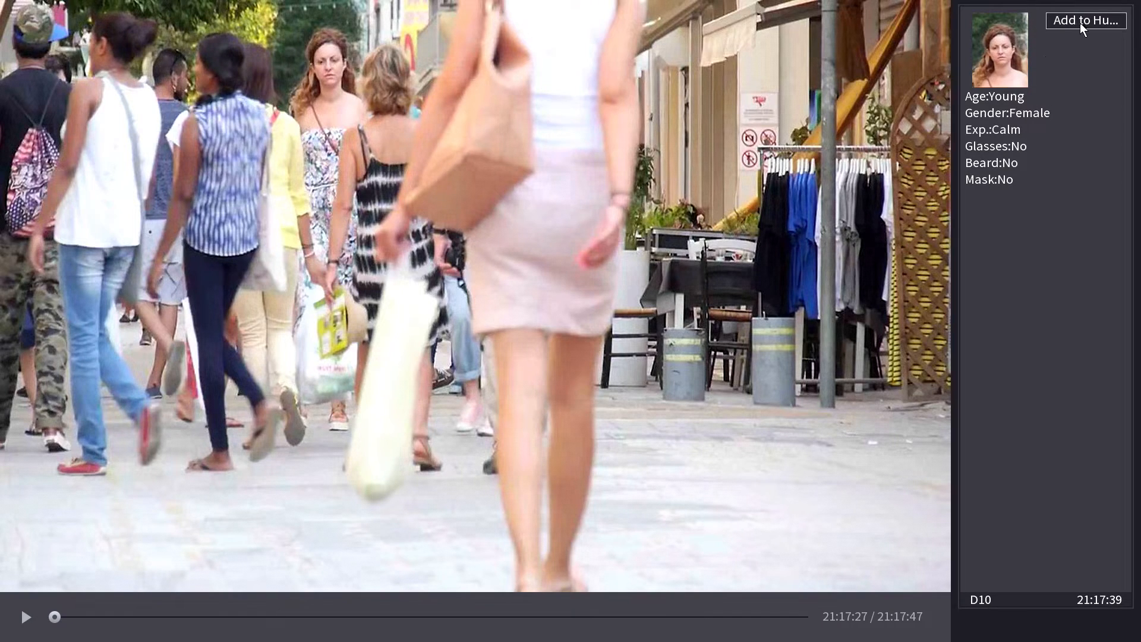
pyautogui.click(1081, 24)
pyautogui.click(542, 200)
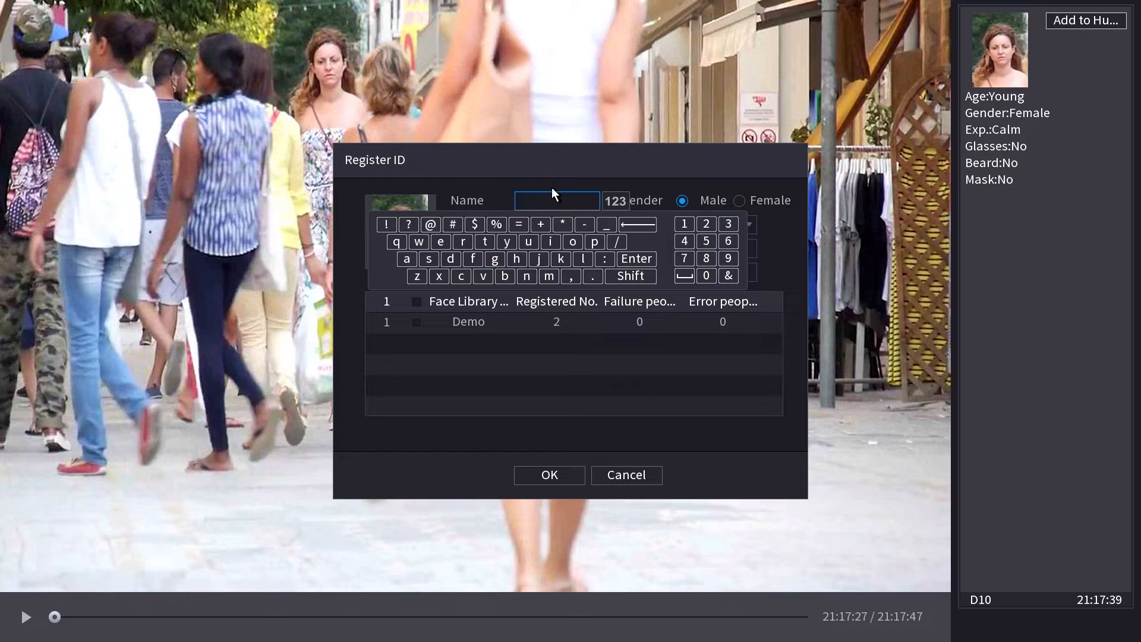
pyautogui.click(540, 260)
pyautogui.click(505, 276)
pyautogui.click(635, 224)
pyautogui.click(443, 243)
pyautogui.click(518, 197)
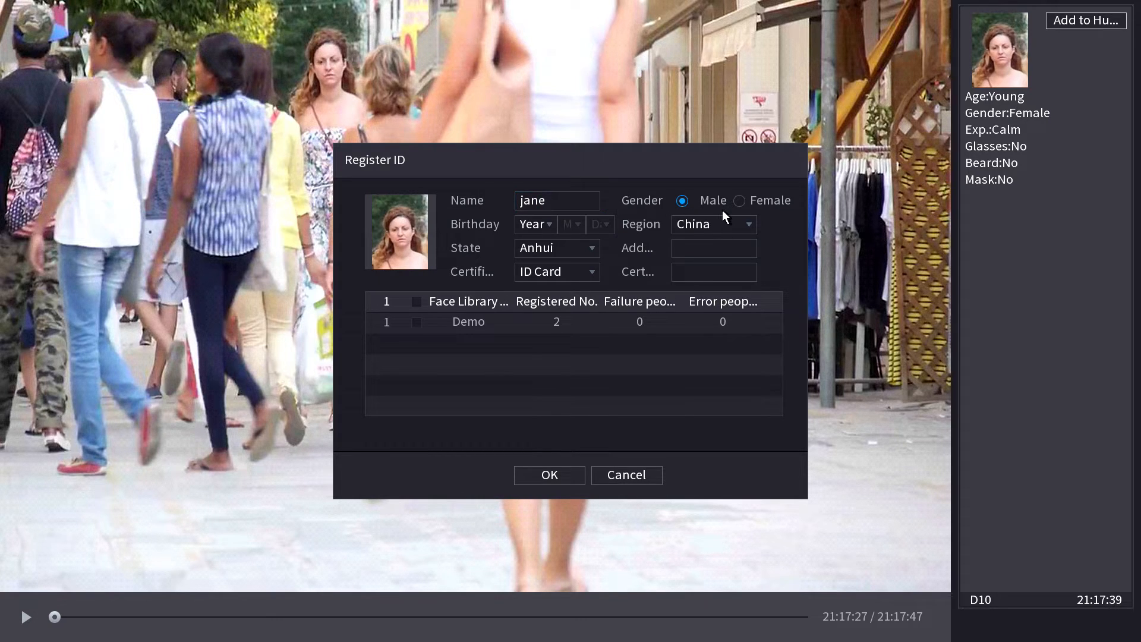
# Set gender to Female, select the Demo library, save, and return to live view.
pyautogui.click(739, 202)
pyautogui.click(417, 322)
pyautogui.click(534, 476)
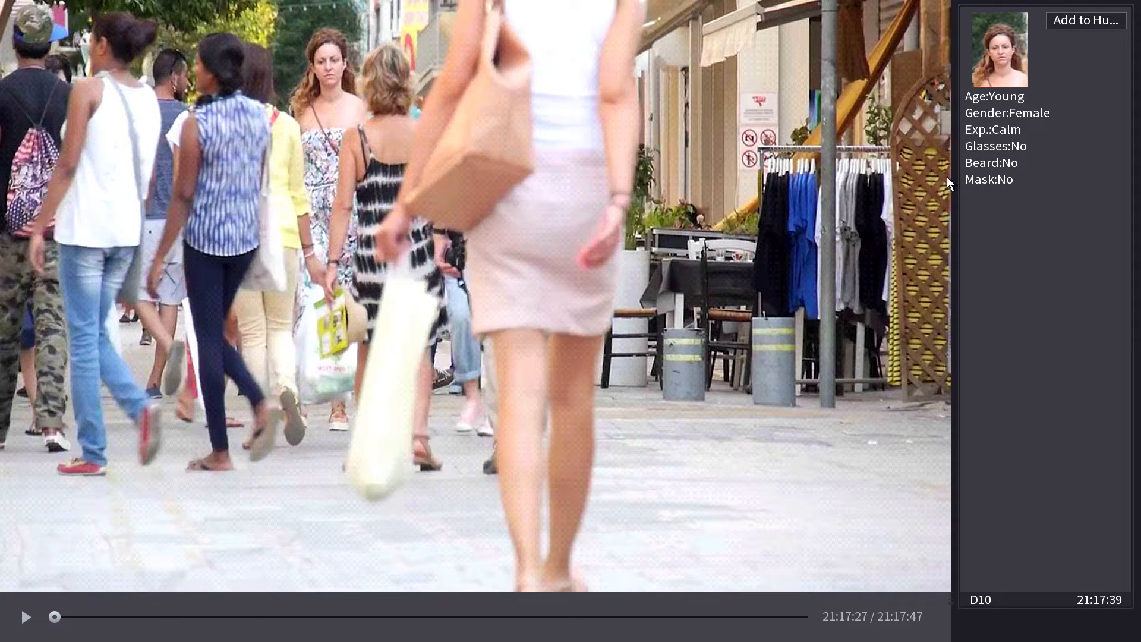
pyautogui.rightClick(862, 550)
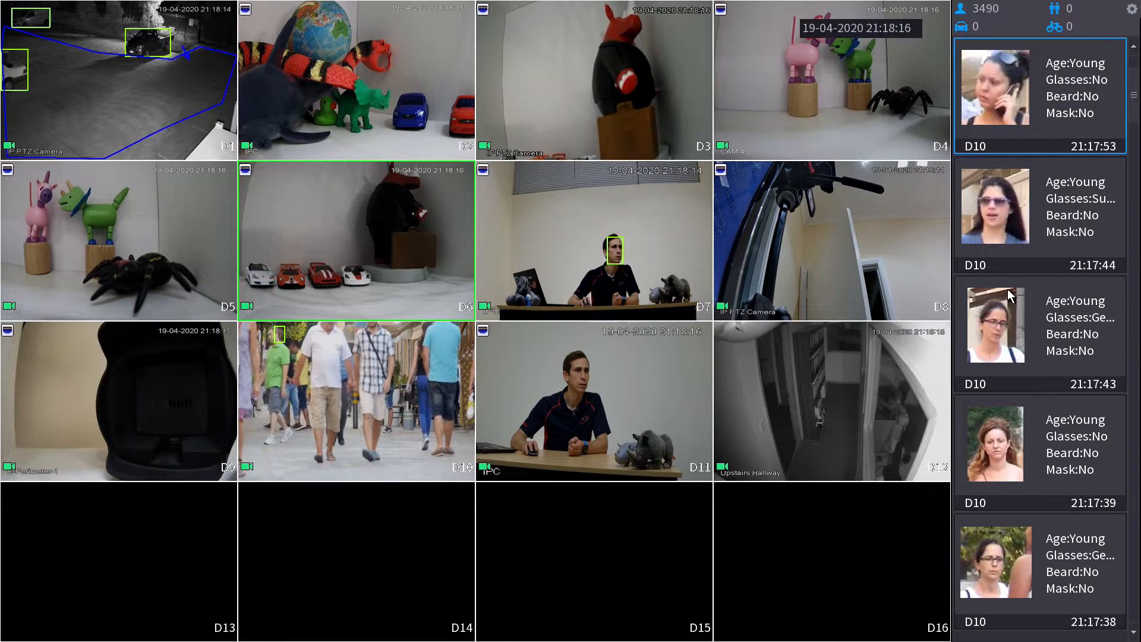
# Open the 21:17:44 face capture and begin adding the woman, entering her name.
pyautogui.click(1019, 229)
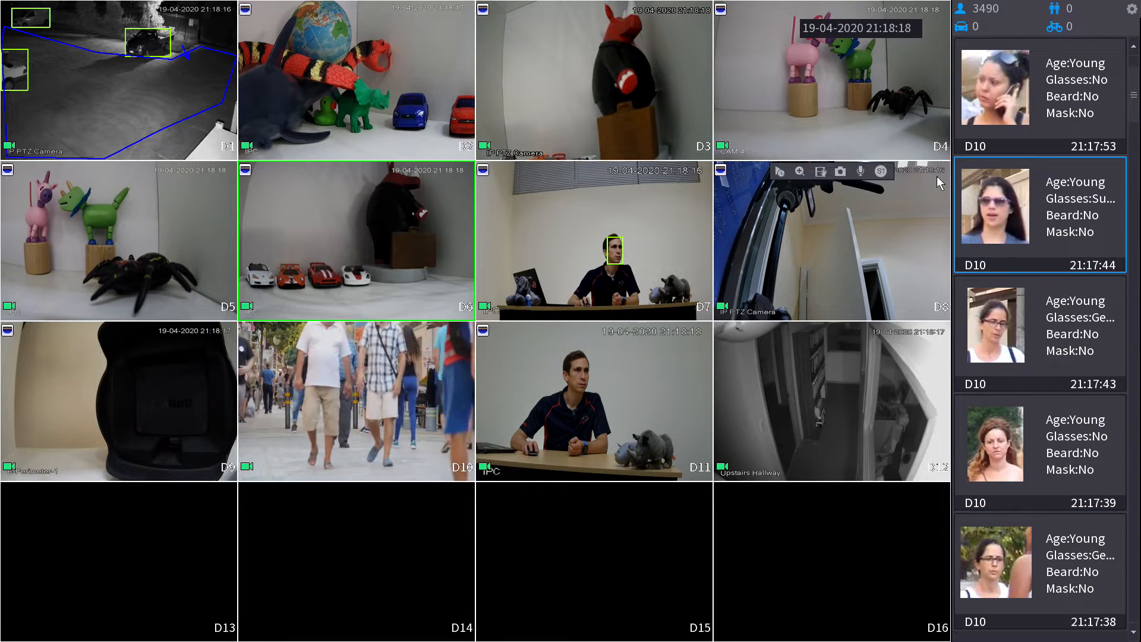
pyautogui.doubleClick(993, 208)
pyautogui.click(1100, 21)
pyautogui.click(523, 205)
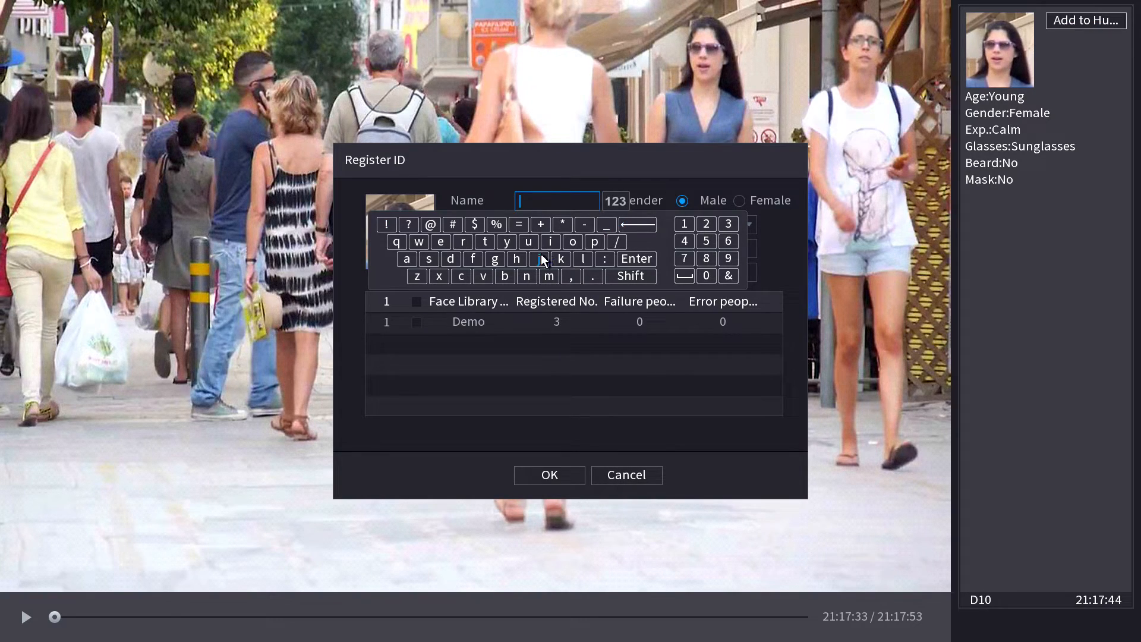
pyautogui.write('ji')
pyautogui.click(581, 258)
pyautogui.click(581, 258)
pyautogui.click(588, 170)
# Set region to Australia, select the Demo library, save, and return to live view.
pyautogui.click(726, 223)
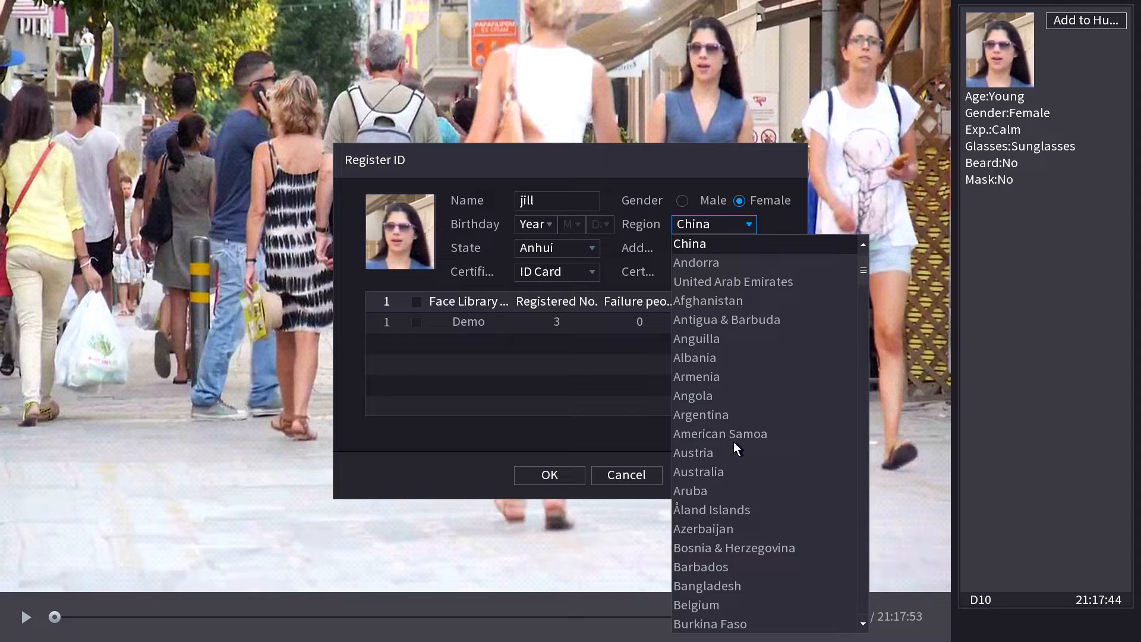
pyautogui.click(726, 470)
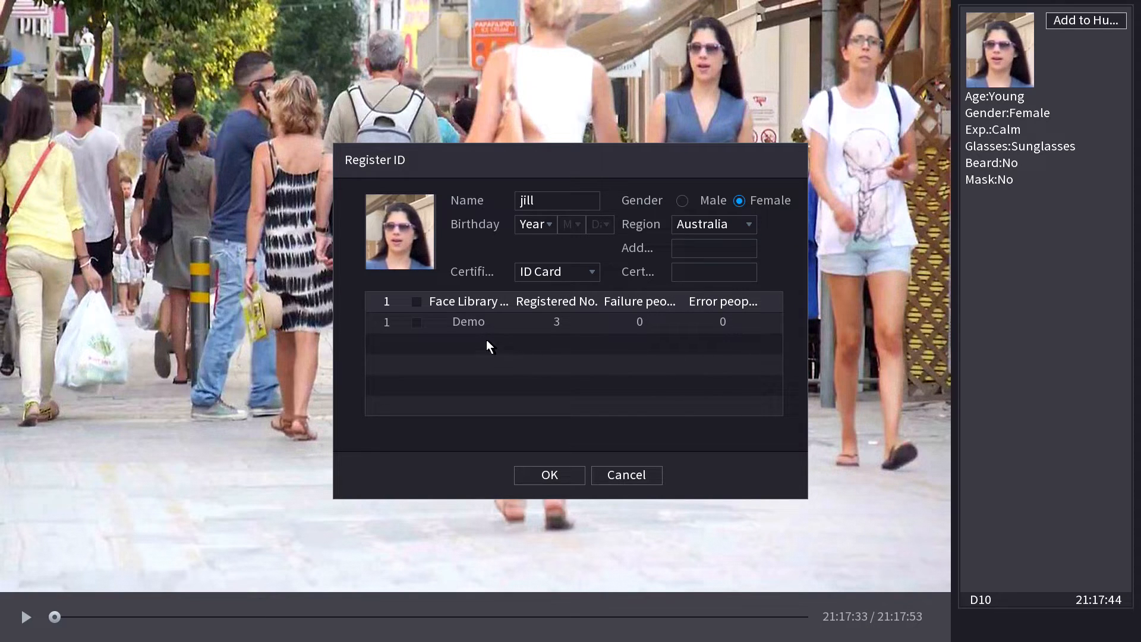
pyautogui.click(416, 324)
pyautogui.click(550, 476)
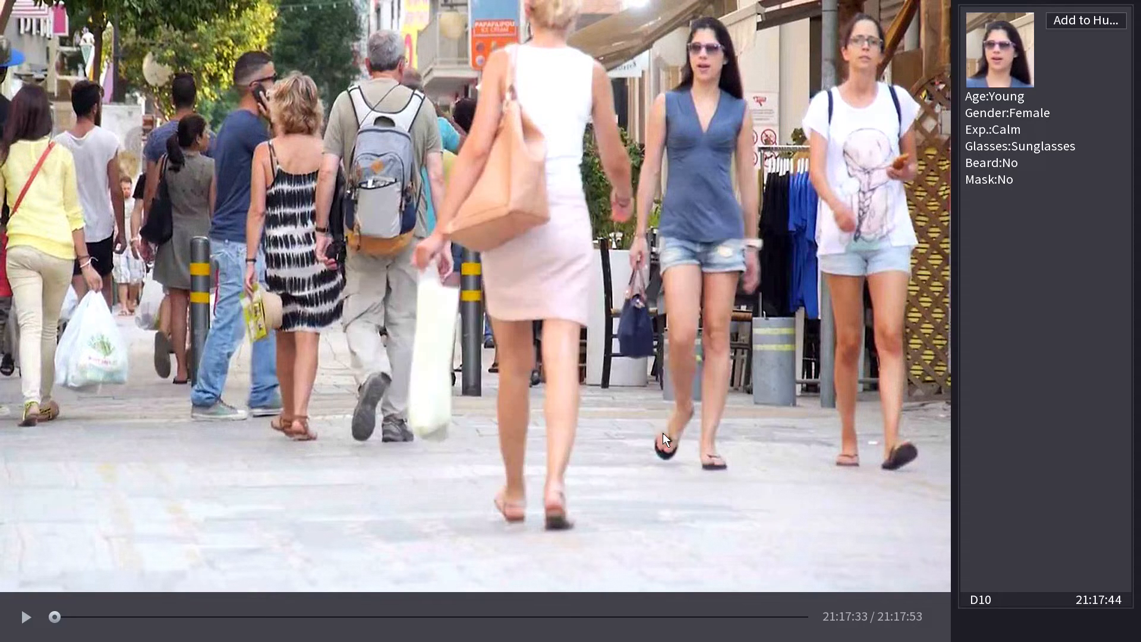
pyautogui.rightClick(737, 159)
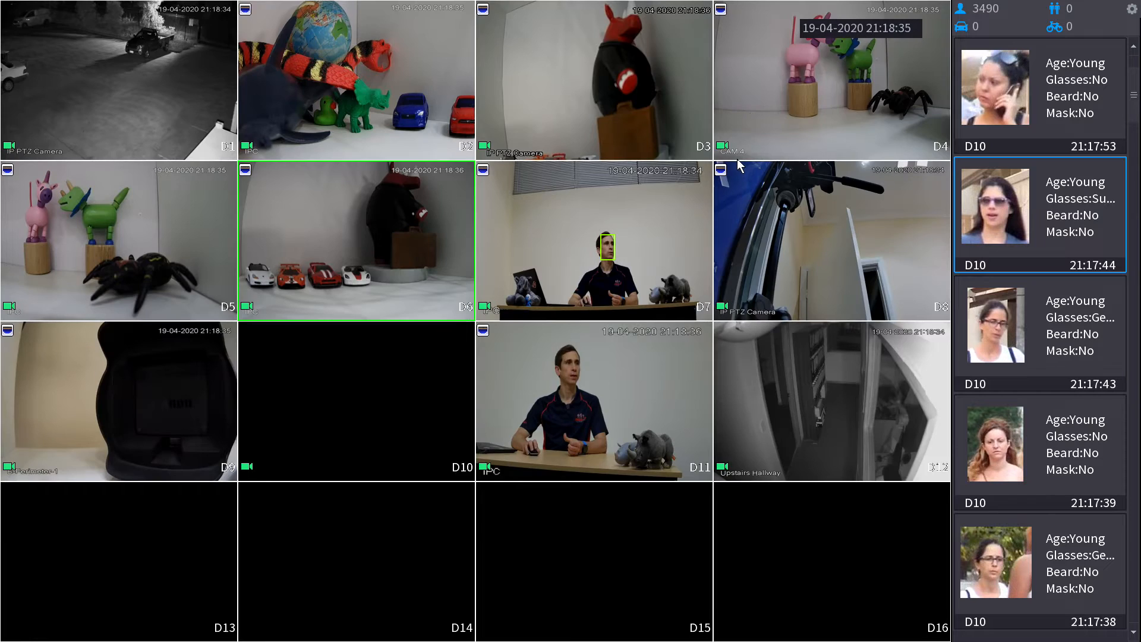
# Open the Demo face library's details to confirm its four registered faces.
pyautogui.rightClick(660, 47)
pyautogui.click(659, 48)
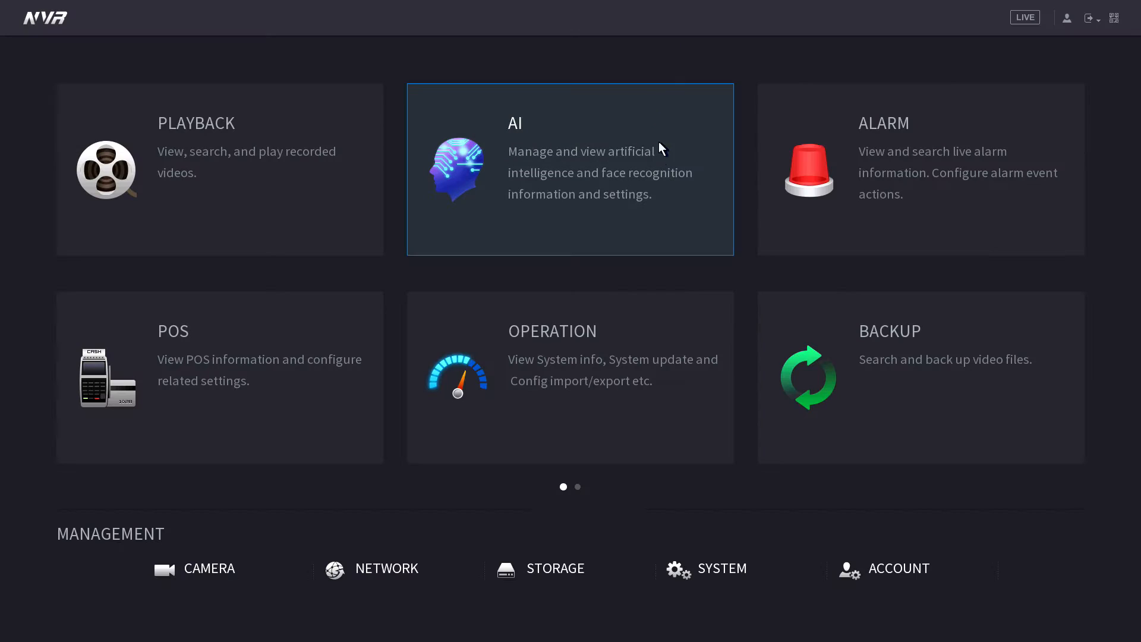
pyautogui.click(616, 204)
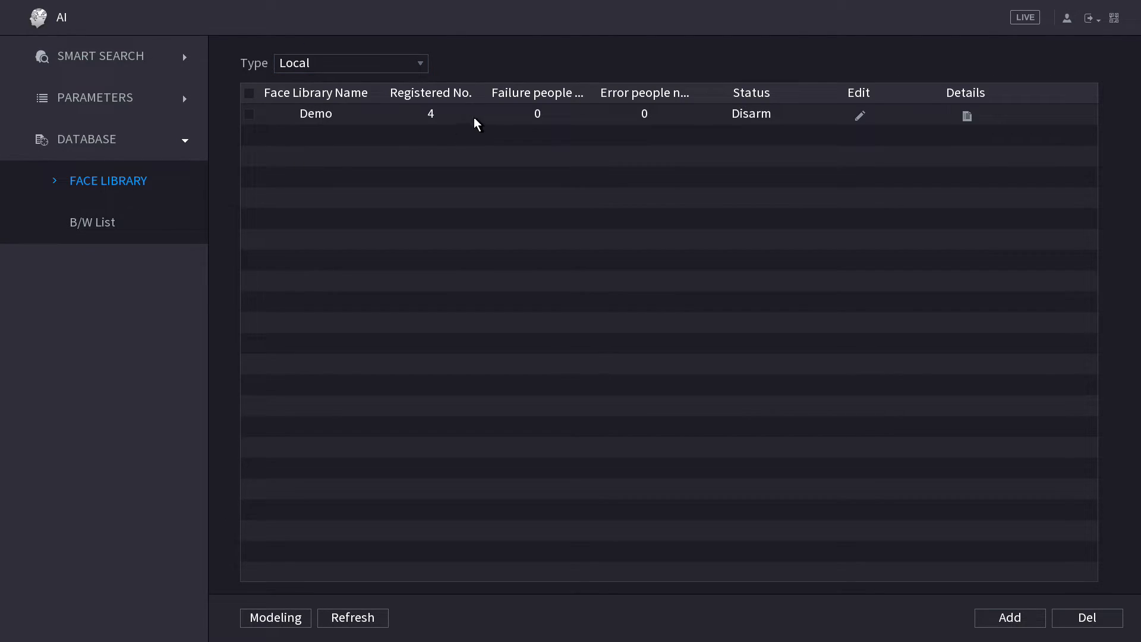
pyautogui.click(967, 116)
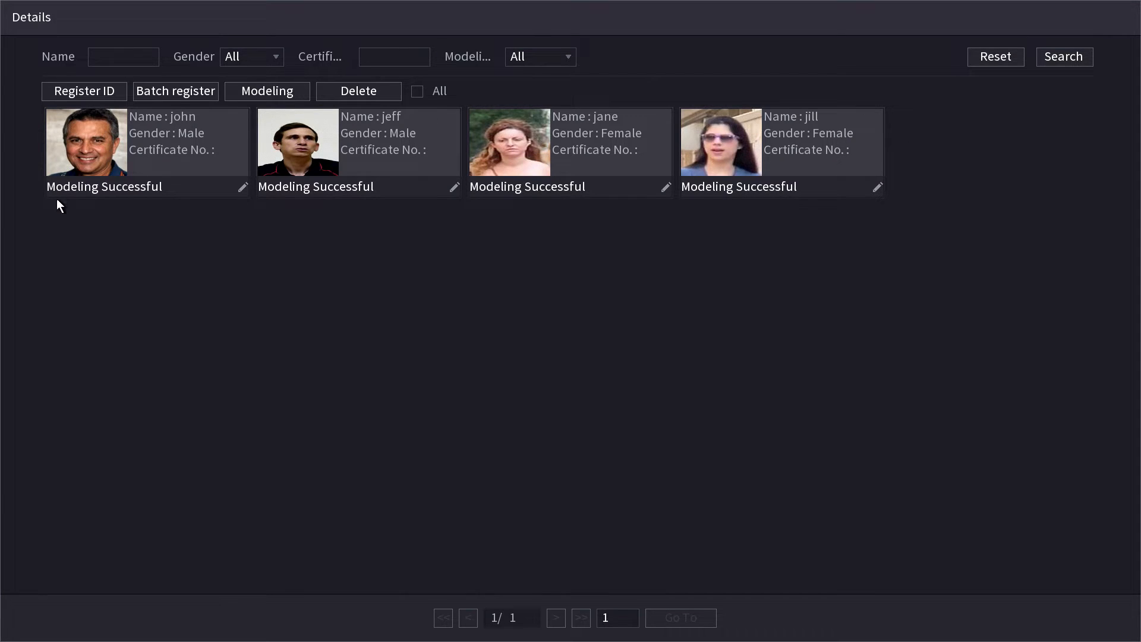
pyautogui.rightClick(841, 285)
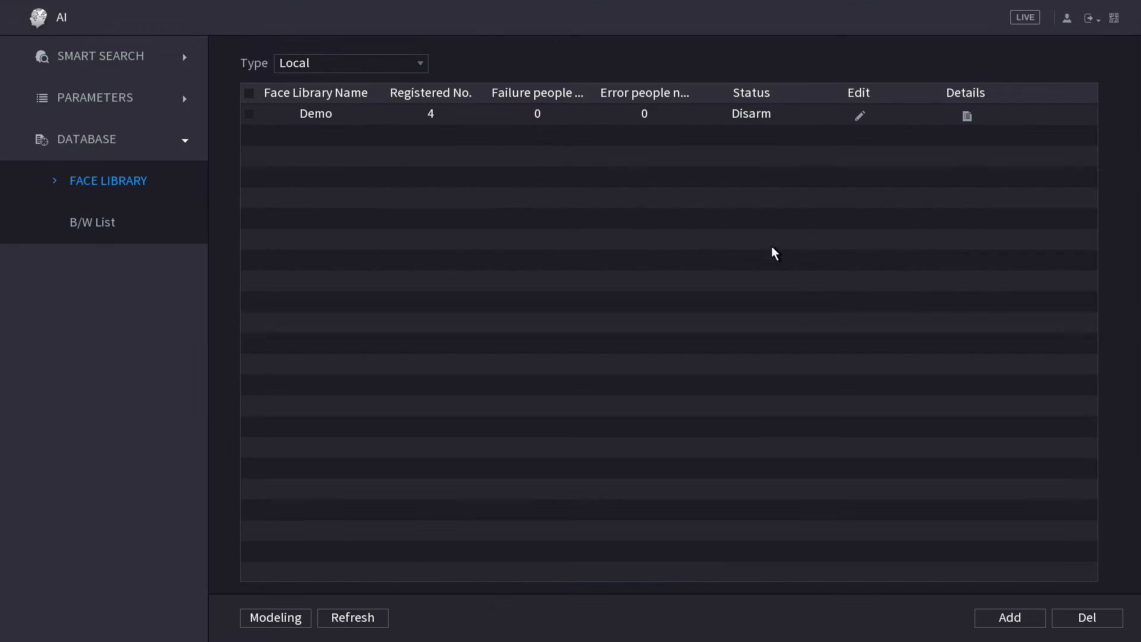
# Back out to the live view and reopen the main menu.
pyautogui.rightClick(694, 217)
pyautogui.rightClick(693, 221)
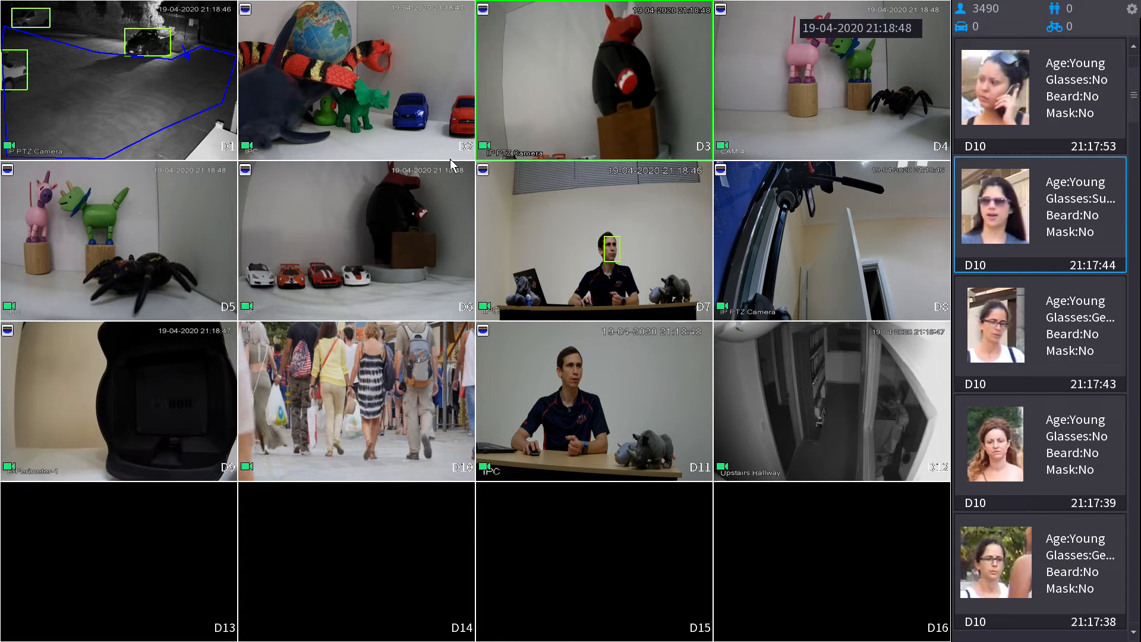
pyautogui.rightClick(590, 54)
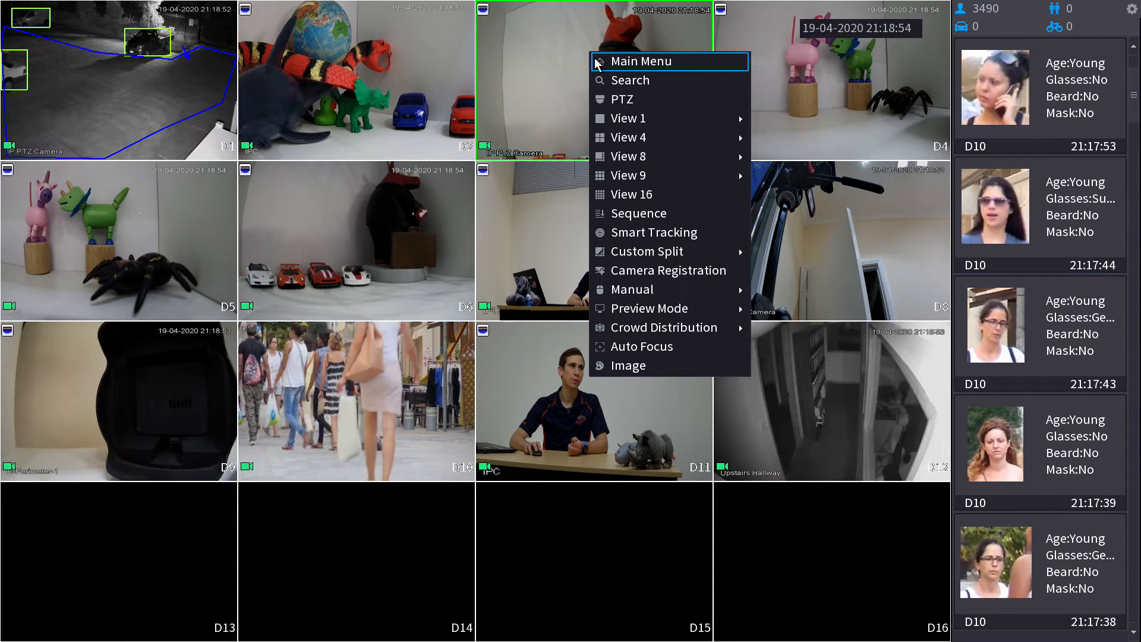
pyautogui.click(599, 62)
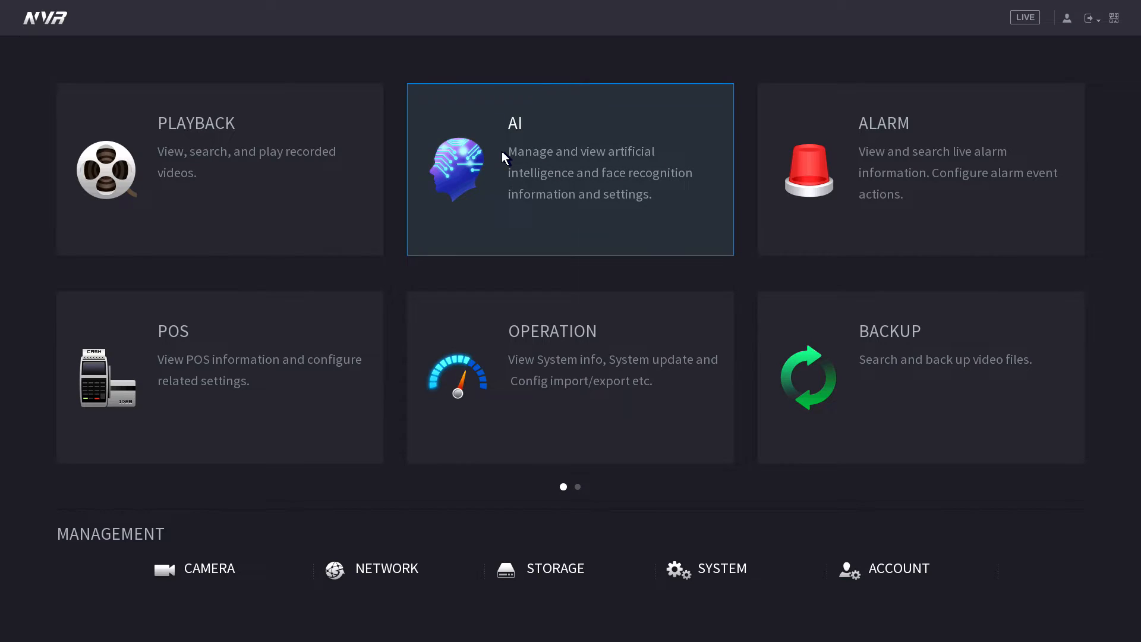
# On Search by Image, choose jane and jill from the face library and set channel D10.
pyautogui.click(719, 158)
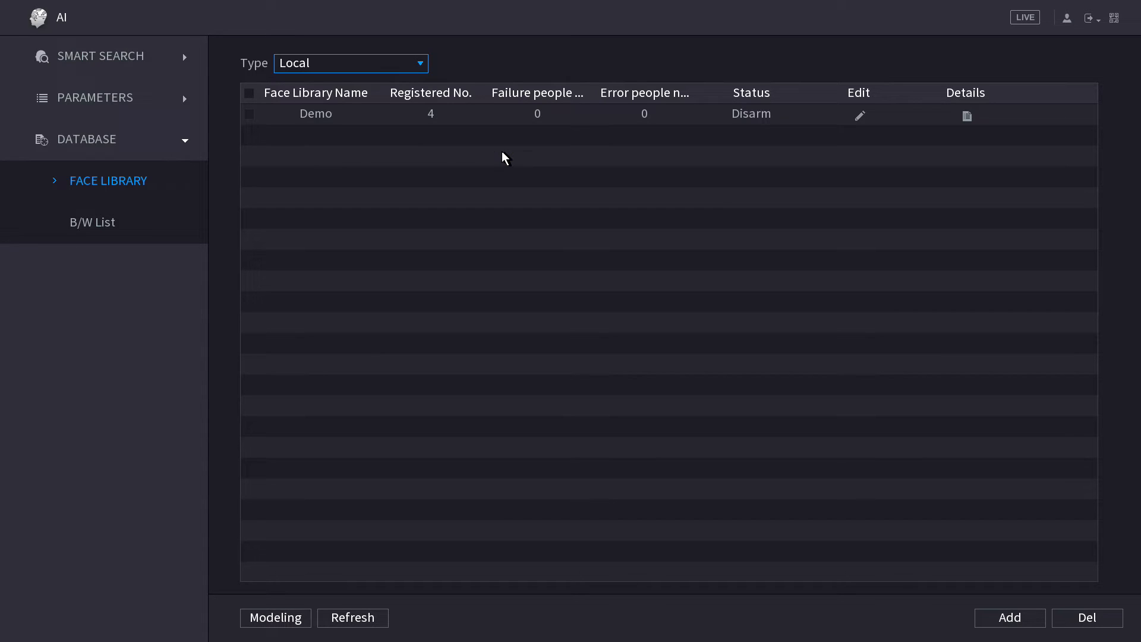
pyautogui.click(129, 52)
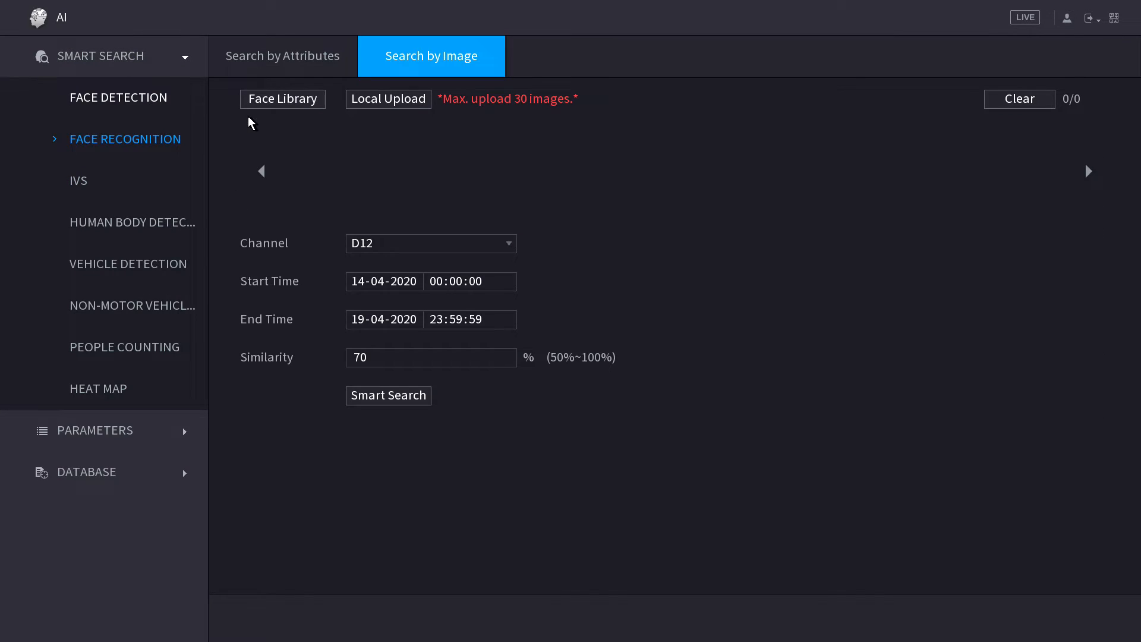
pyautogui.click(297, 100)
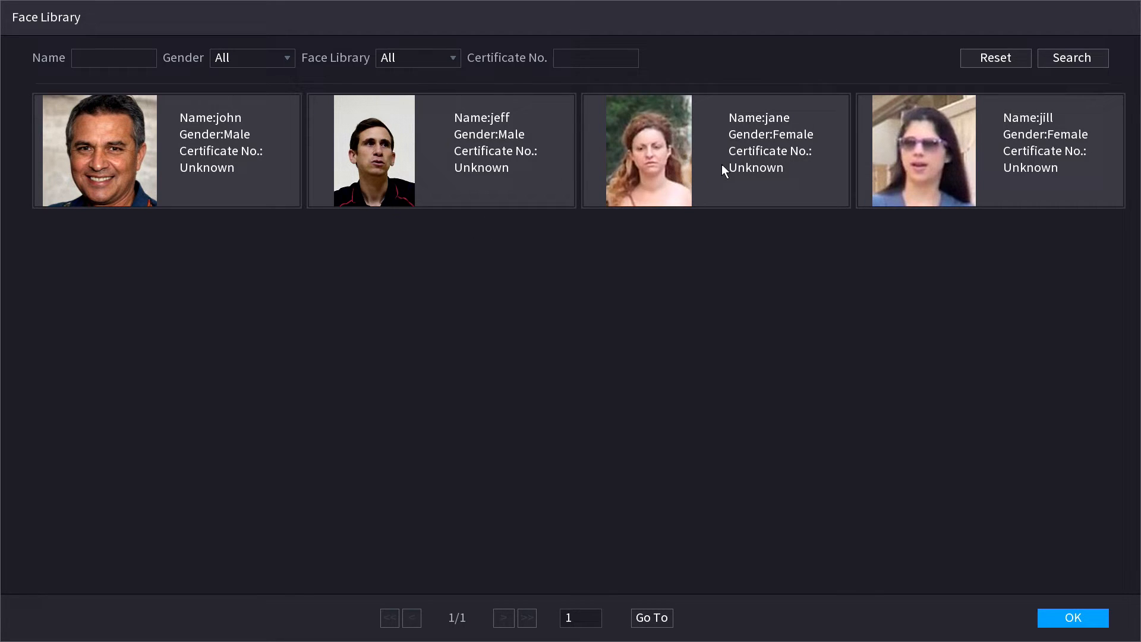
pyautogui.click(675, 141)
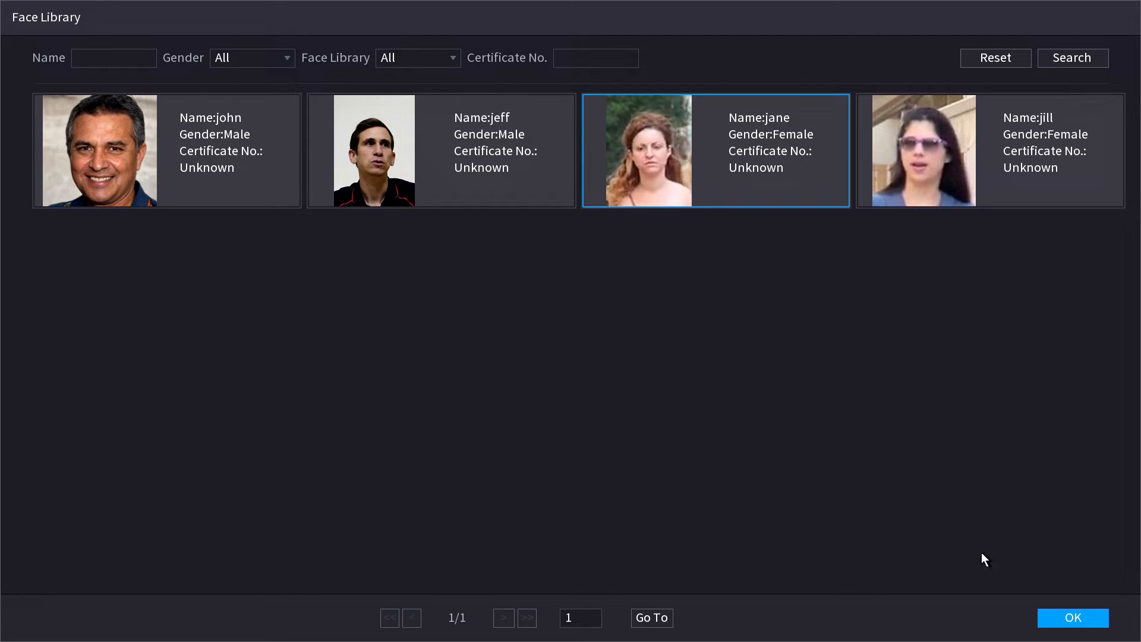
pyautogui.click(986, 180)
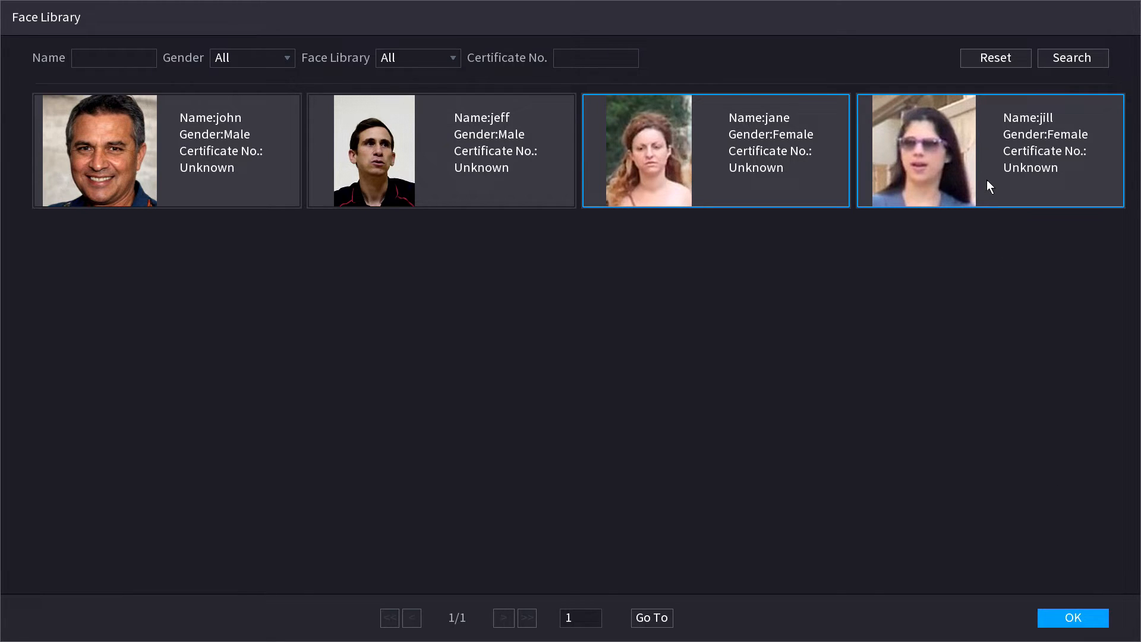
pyautogui.click(1077, 619)
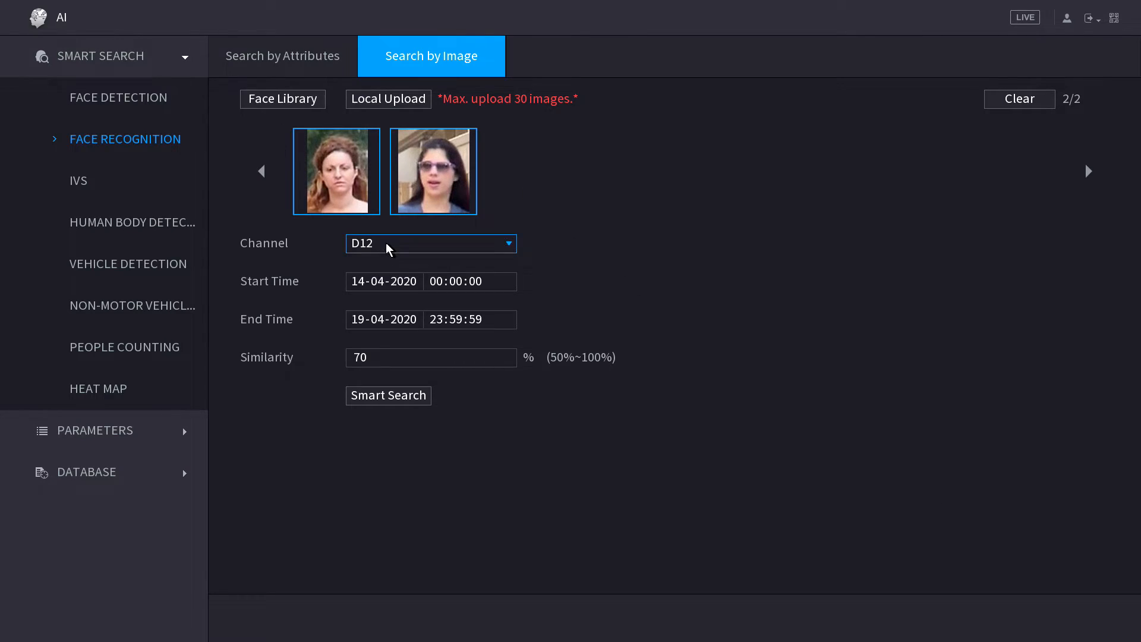
pyautogui.click(351, 244)
pyautogui.click(421, 303)
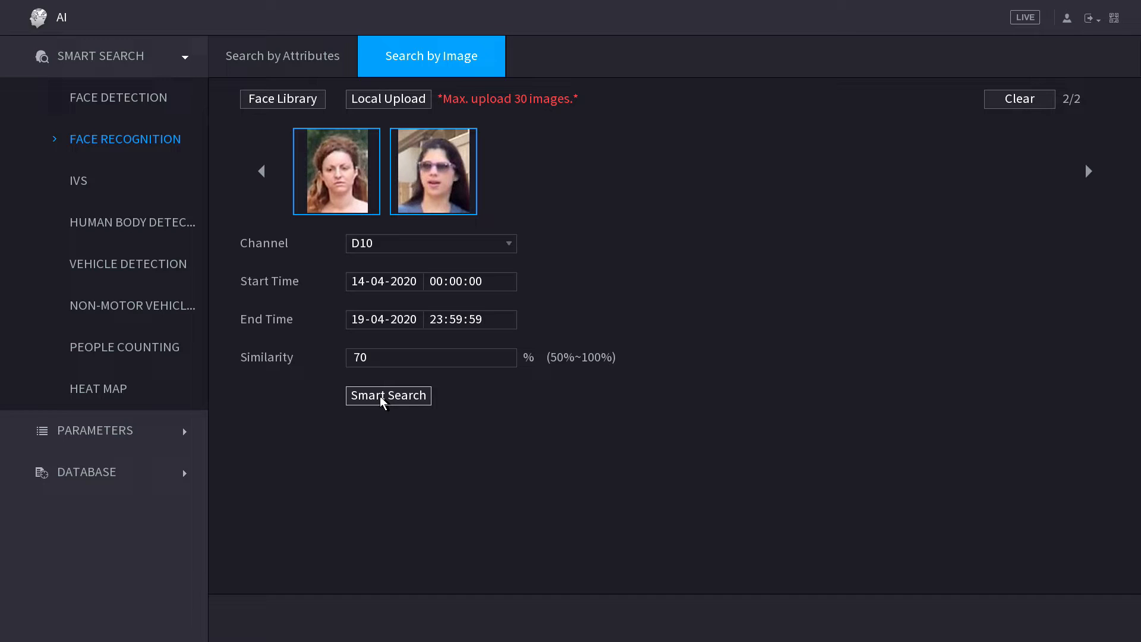
# Change the similarity threshold from 70 to 80 and run Smart Search.
pyautogui.click(386, 359)
pyautogui.click(340, 344)
pyautogui.click(392, 355)
pyautogui.click(363, 344)
pyautogui.click(398, 357)
pyautogui.rightClick(404, 421)
pyautogui.click(403, 360)
pyautogui.doubleClick(394, 423)
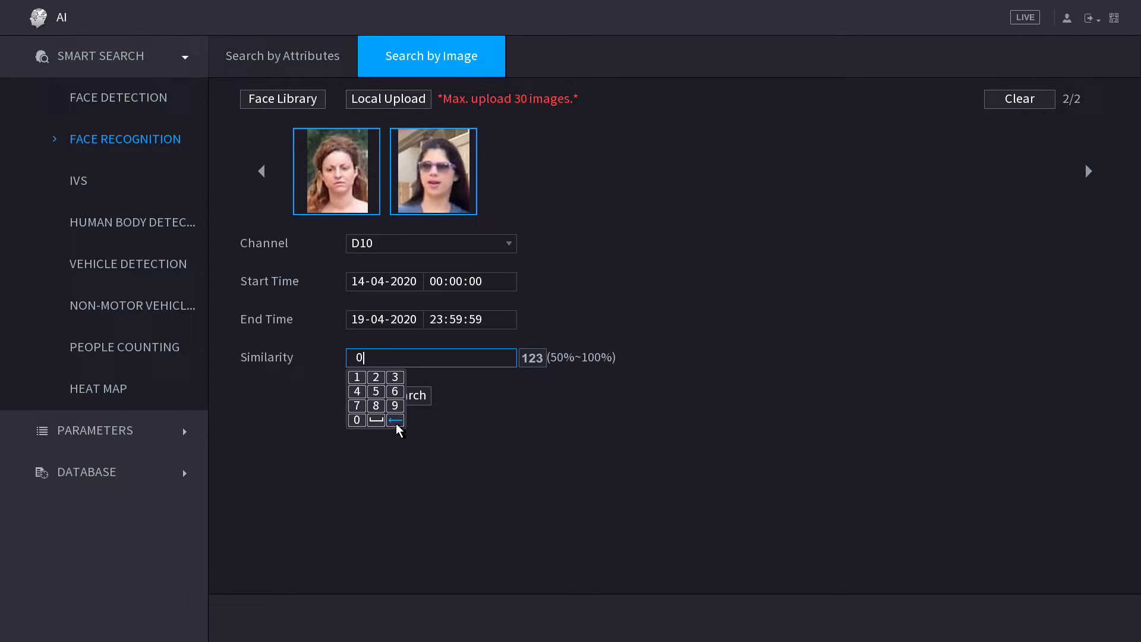
pyautogui.click(372, 408)
pyautogui.click(359, 423)
pyautogui.click(385, 343)
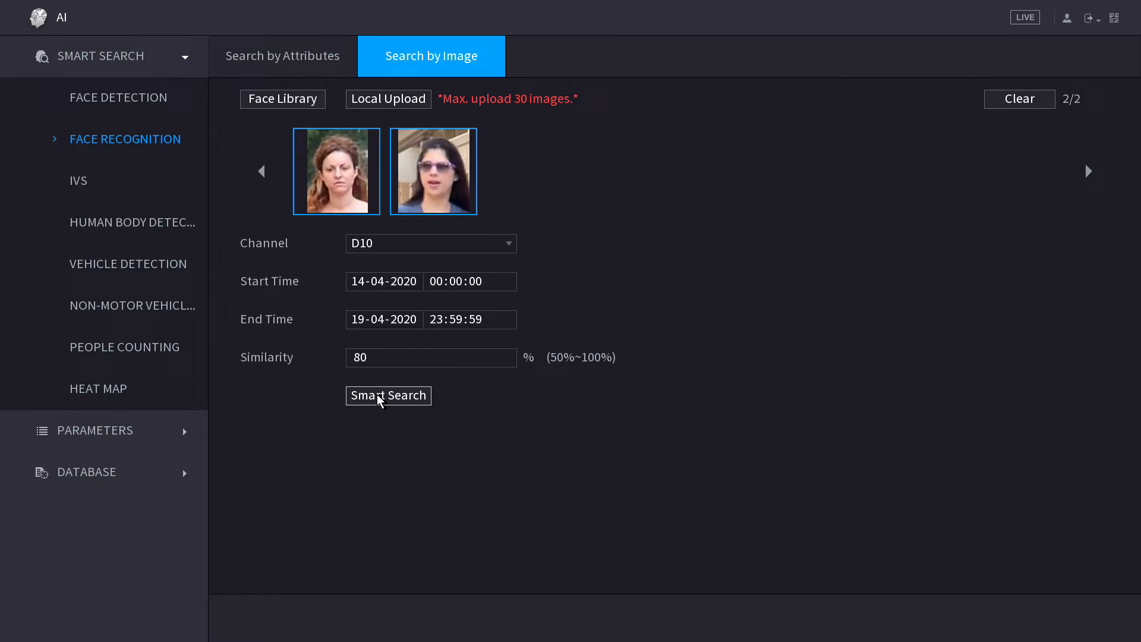
pyautogui.click(376, 395)
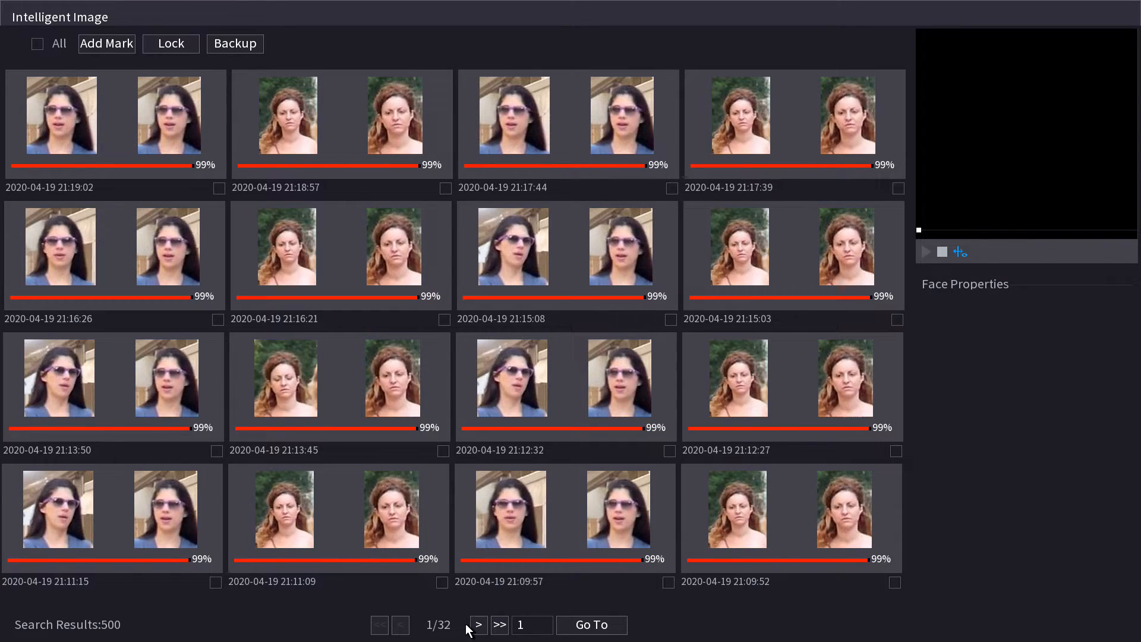
# Page forward through the search results to page 7.
pyautogui.click(478, 624)
pyautogui.click(479, 625)
pyautogui.click(479, 624)
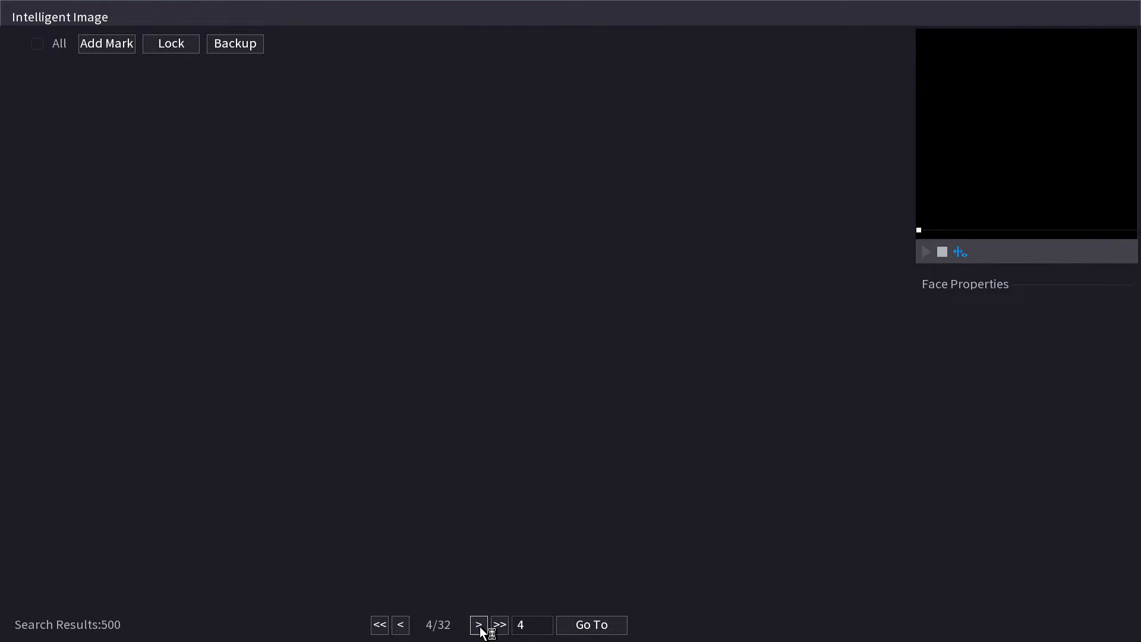
pyautogui.click(479, 625)
pyautogui.click(479, 624)
pyautogui.click(479, 624)
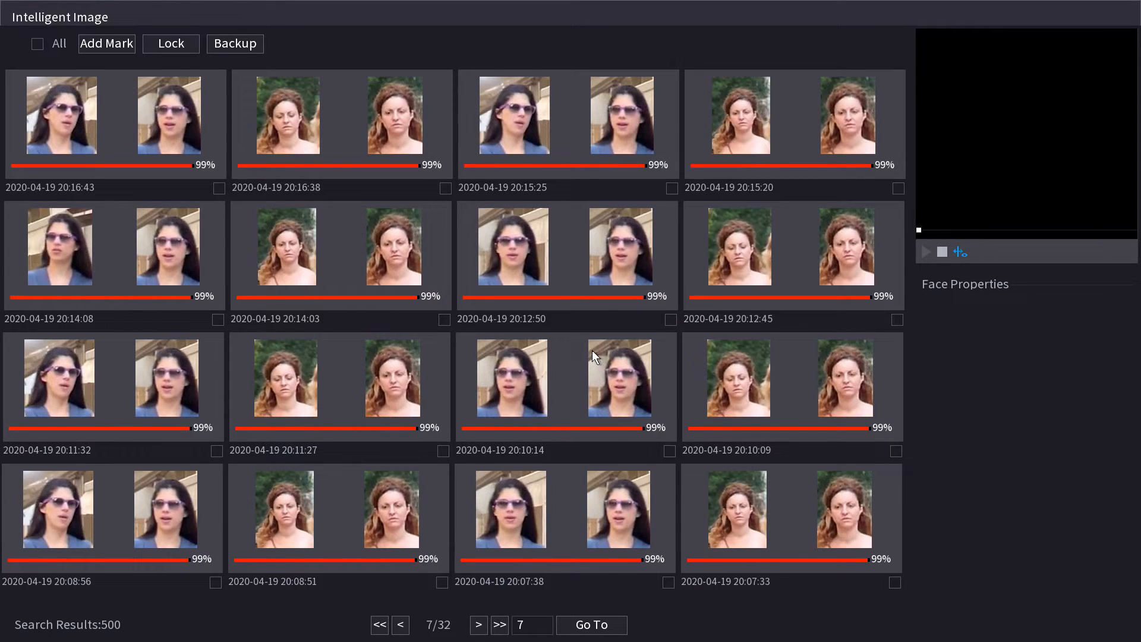
# Preview the 20:10:14 capture and play its clip full screen.
pyautogui.click(569, 381)
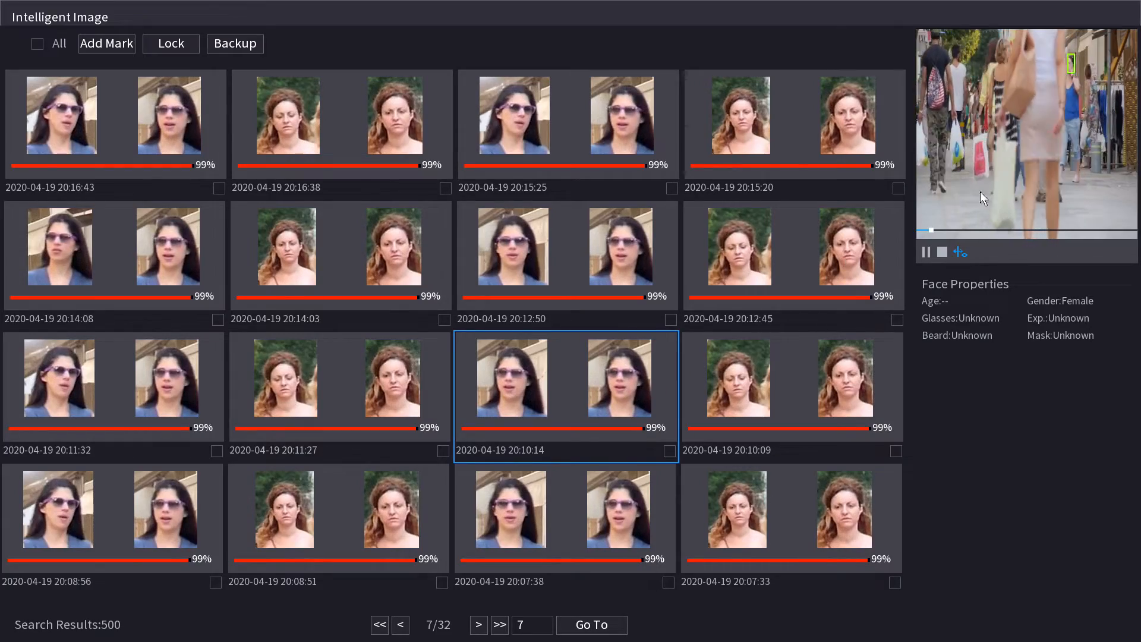
pyautogui.doubleClick(1031, 152)
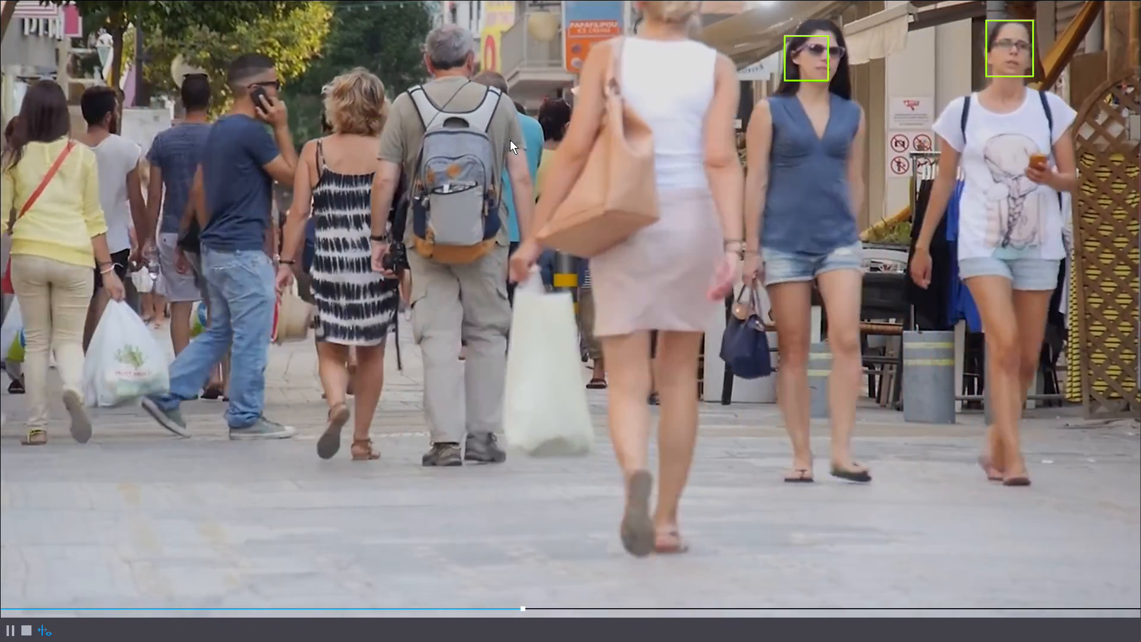
pyautogui.doubleClick(510, 140)
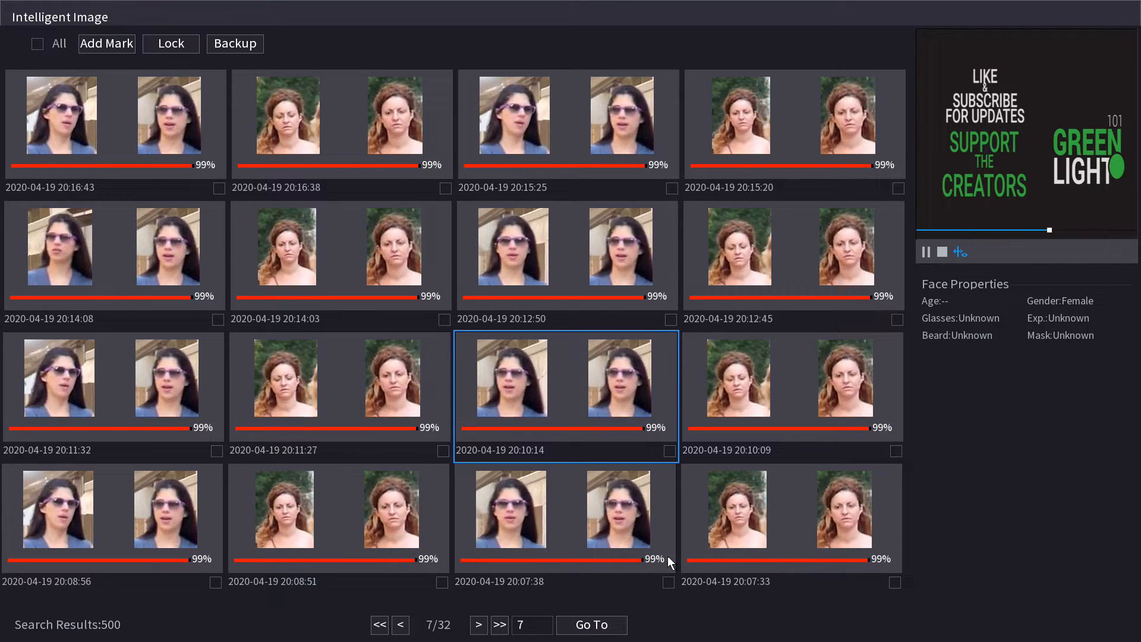
# Play the 20:07:38 capture full screen, then close the results to the search form.
pyautogui.click(593, 545)
pyautogui.click(555, 402)
pyautogui.click(563, 497)
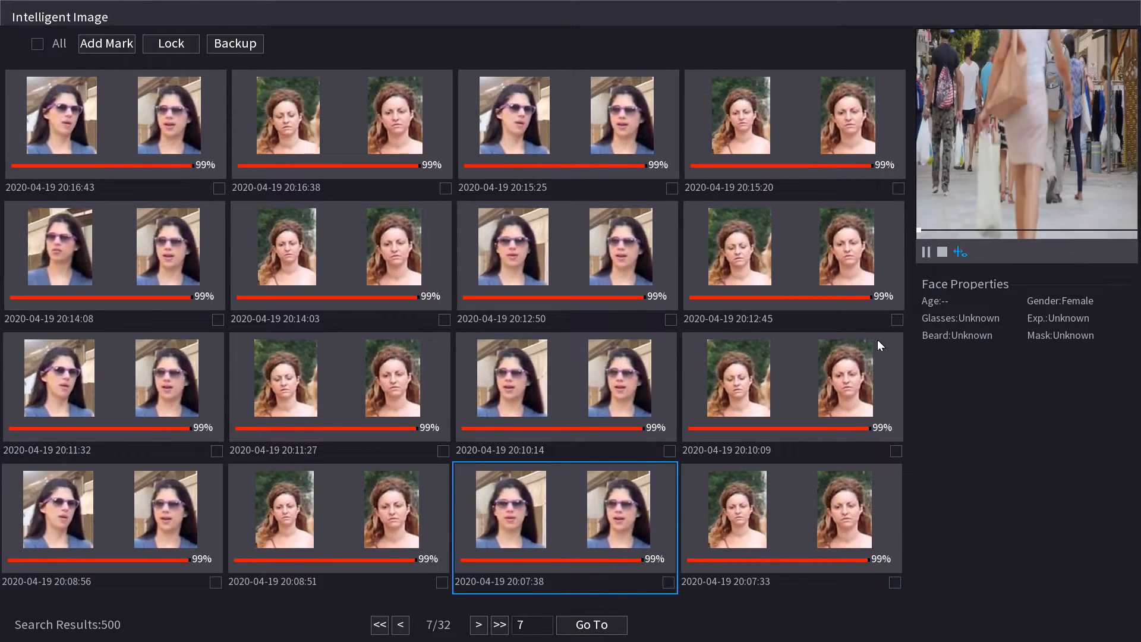
pyautogui.doubleClick(965, 193)
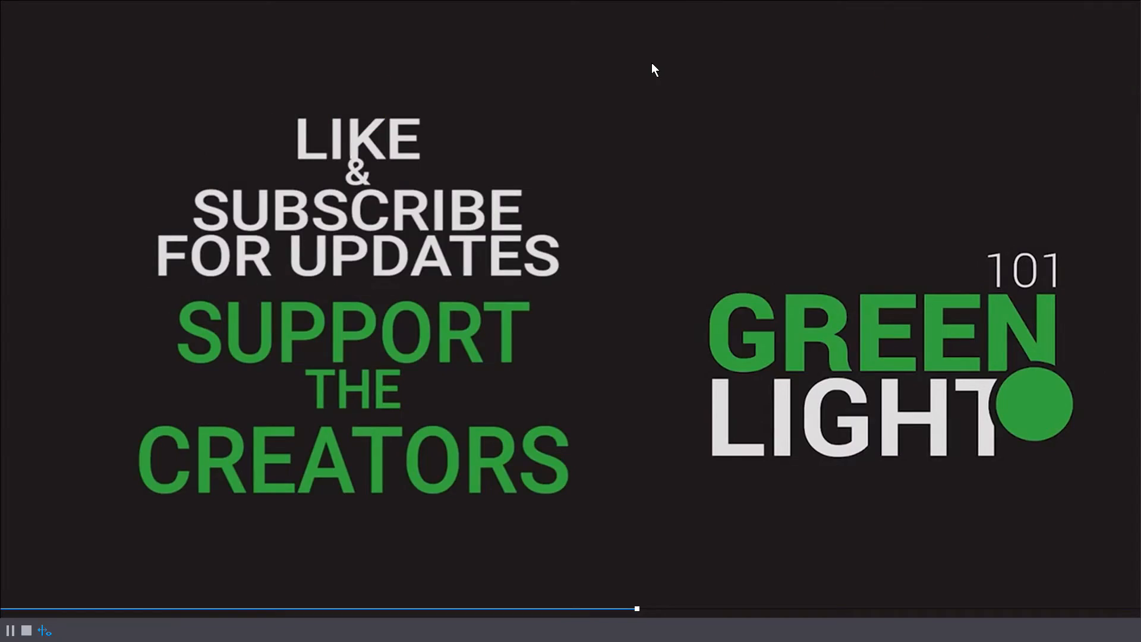
pyautogui.doubleClick(651, 69)
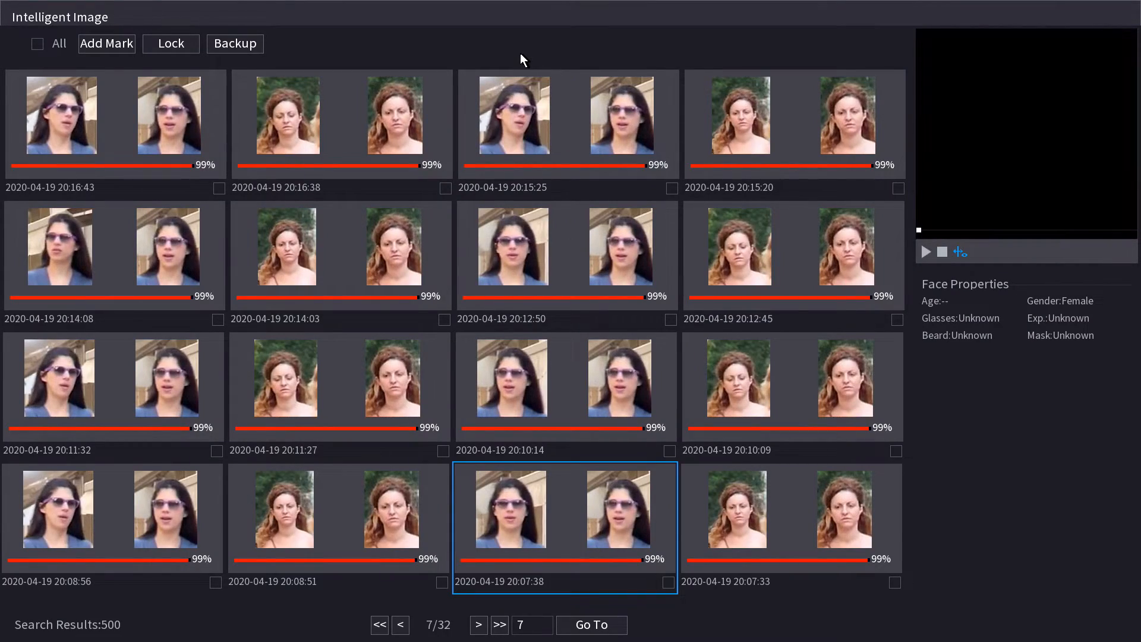
pyautogui.rightClick(449, 67)
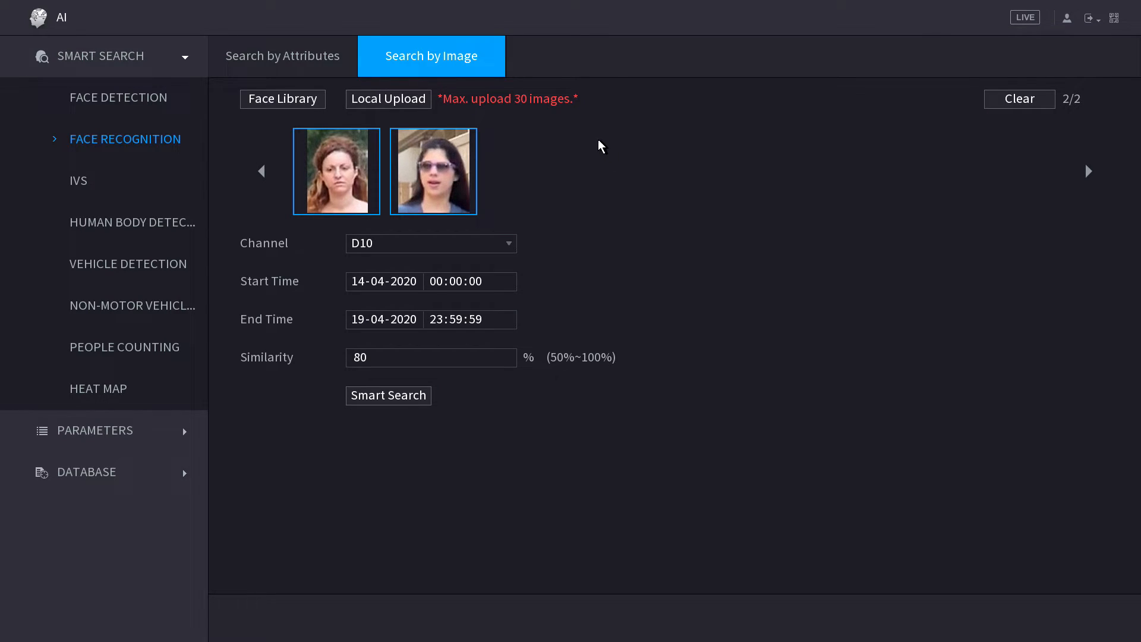
# Add jeff alongside jane and jill, switch the channel to D7, and run Smart Search.
pyautogui.click(252, 99)
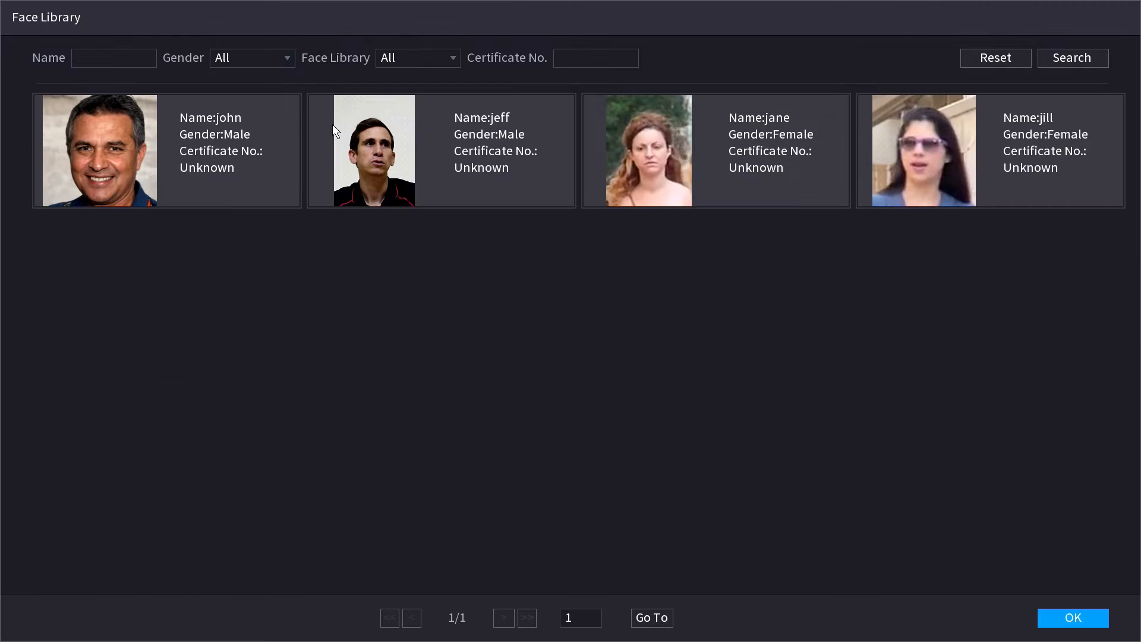
pyautogui.click(451, 147)
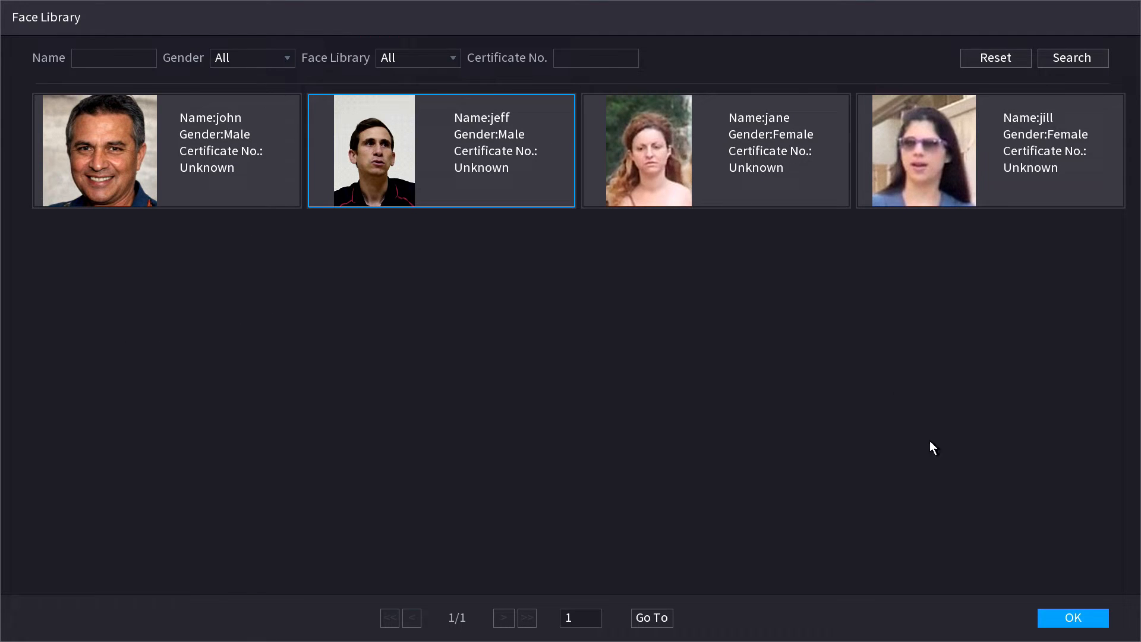
pyautogui.click(1072, 615)
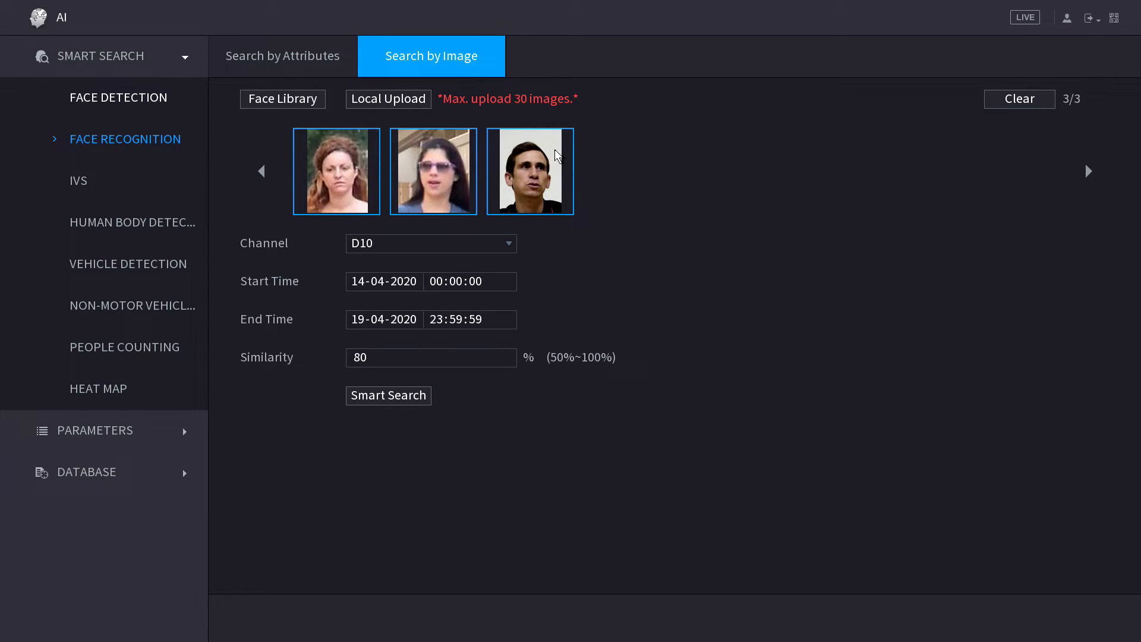
pyautogui.click(385, 242)
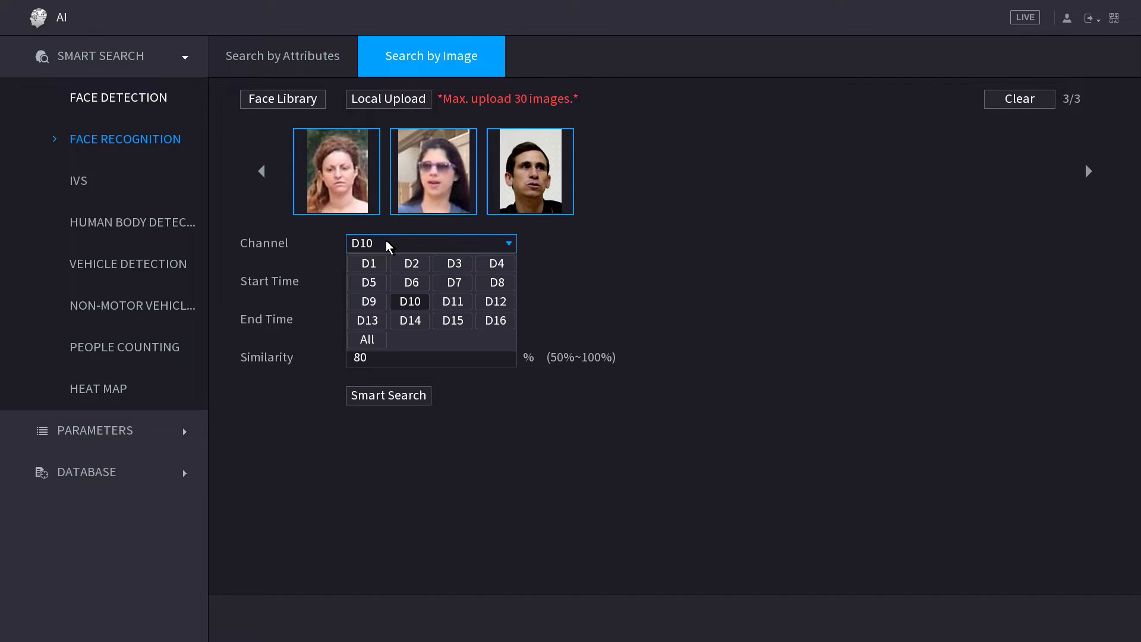
pyautogui.click(461, 284)
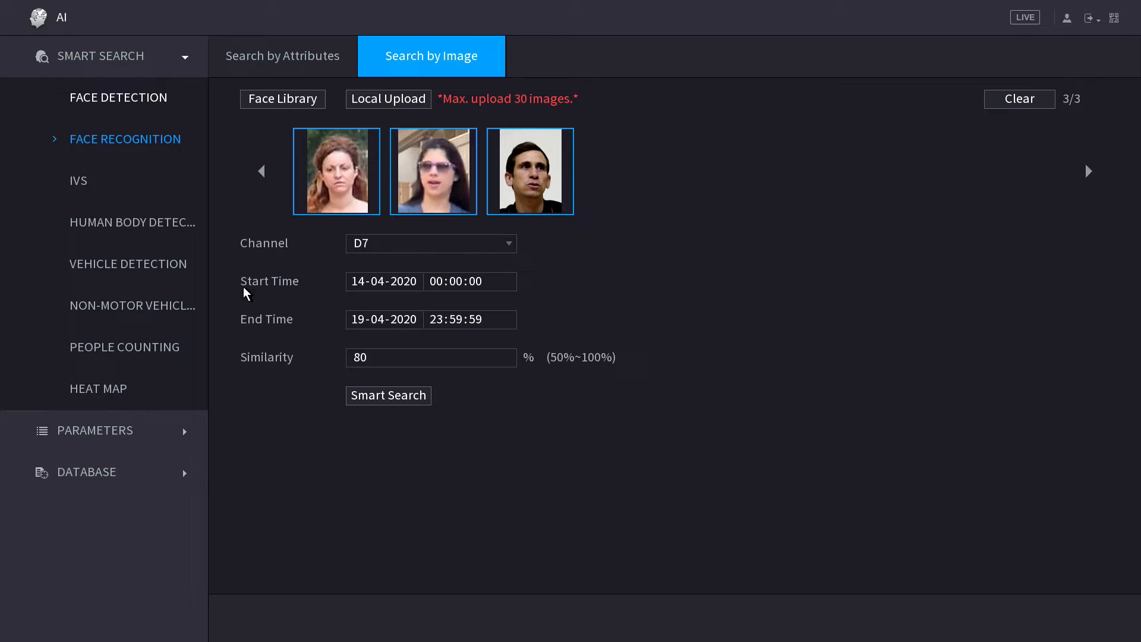
pyautogui.click(400, 394)
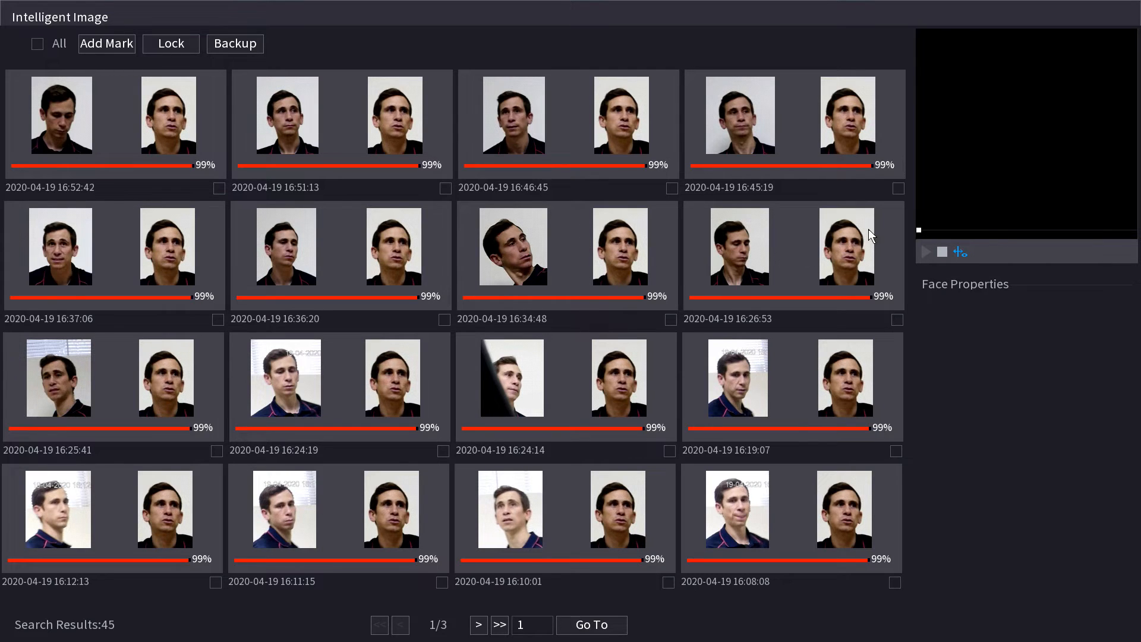
# Page to results 3/3 and back to 2, and play the 15:45:54 capture full screen.
pyautogui.click(480, 624)
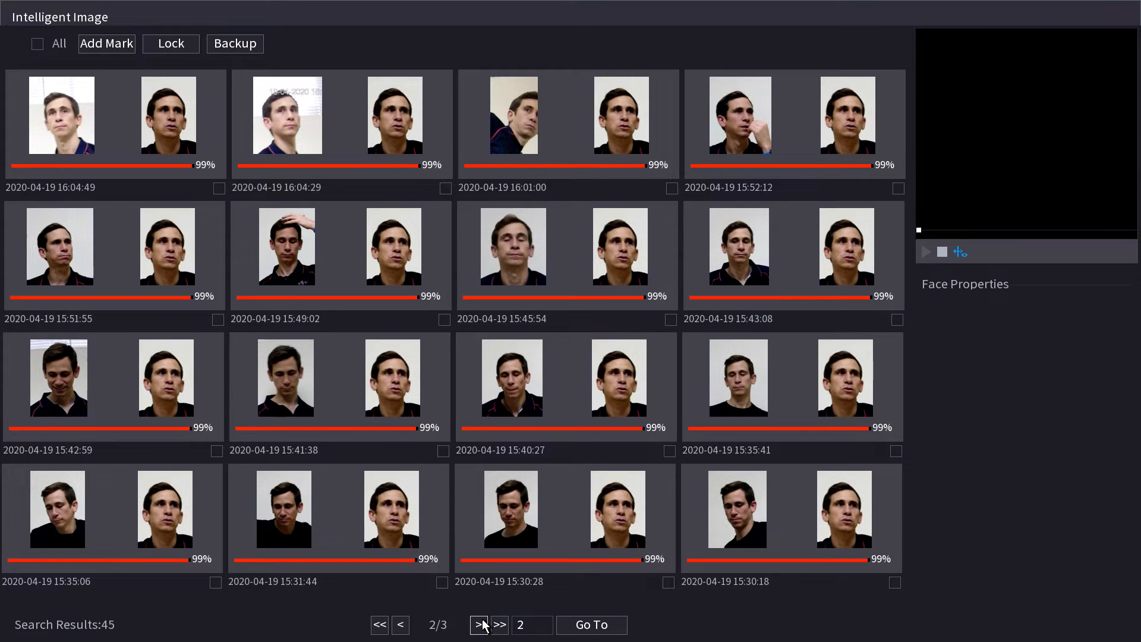
pyautogui.click(481, 625)
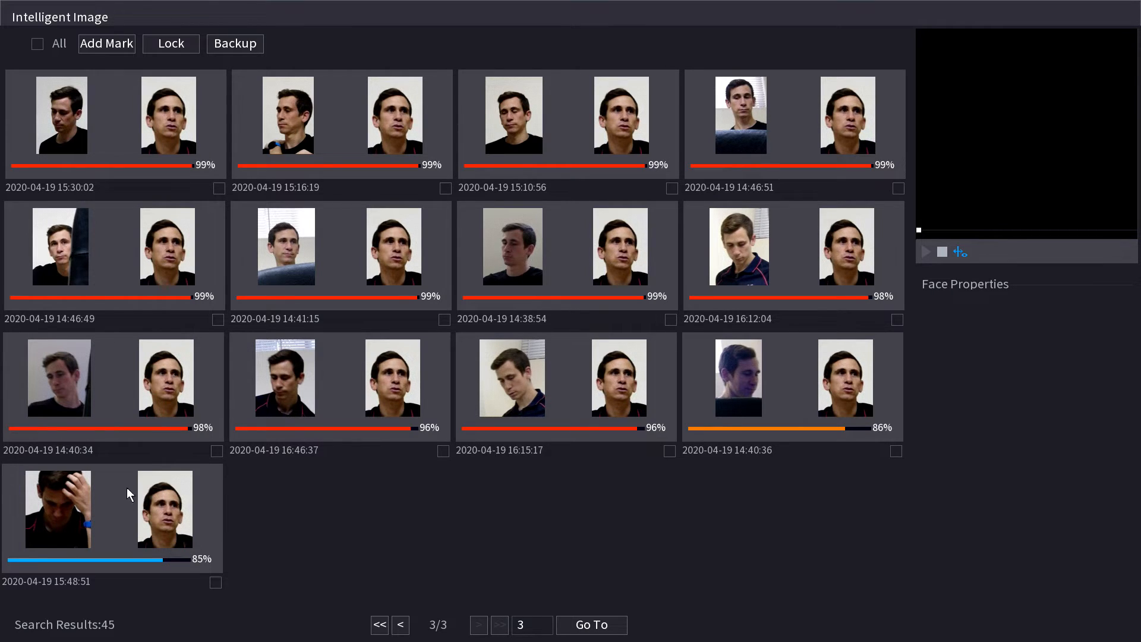
pyautogui.click(403, 632)
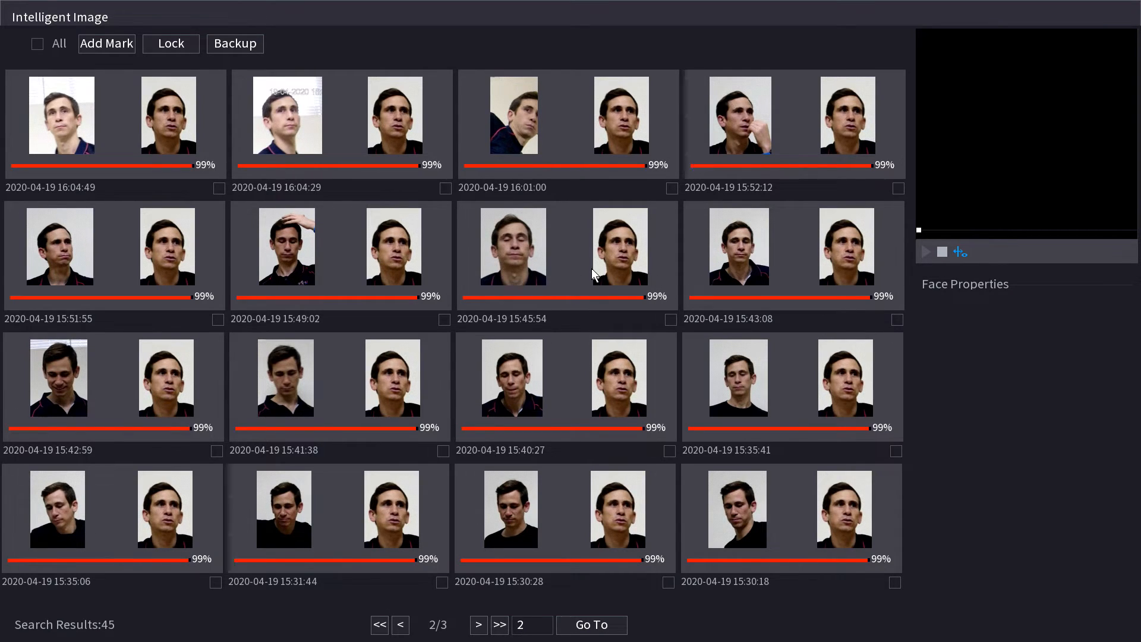
pyautogui.click(590, 269)
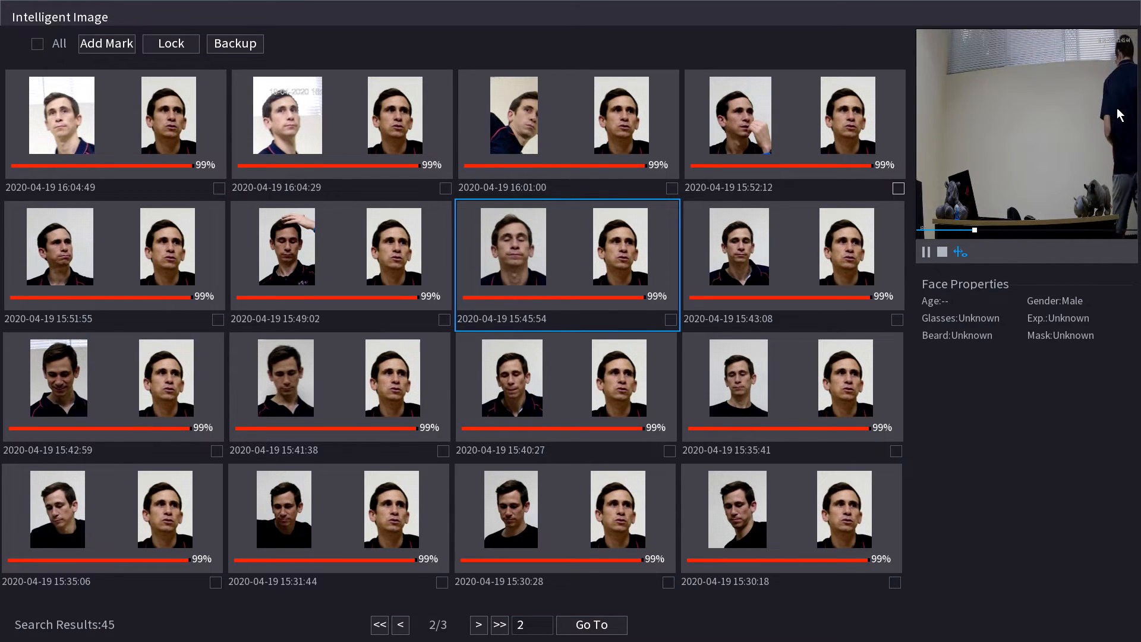
pyautogui.doubleClick(1074, 123)
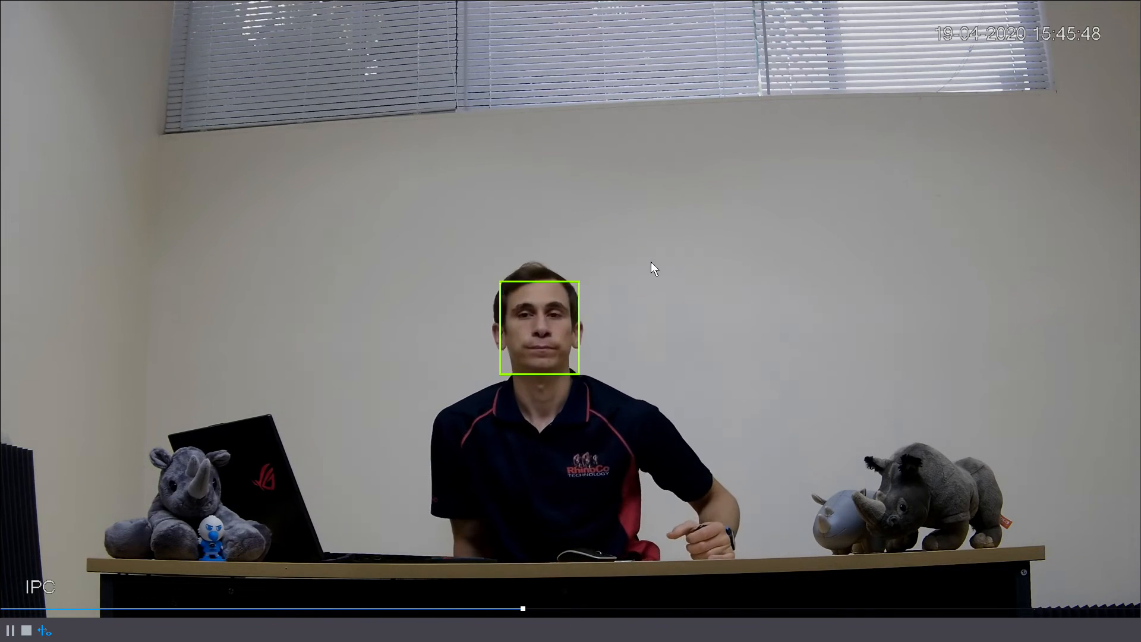
pyautogui.doubleClick(651, 263)
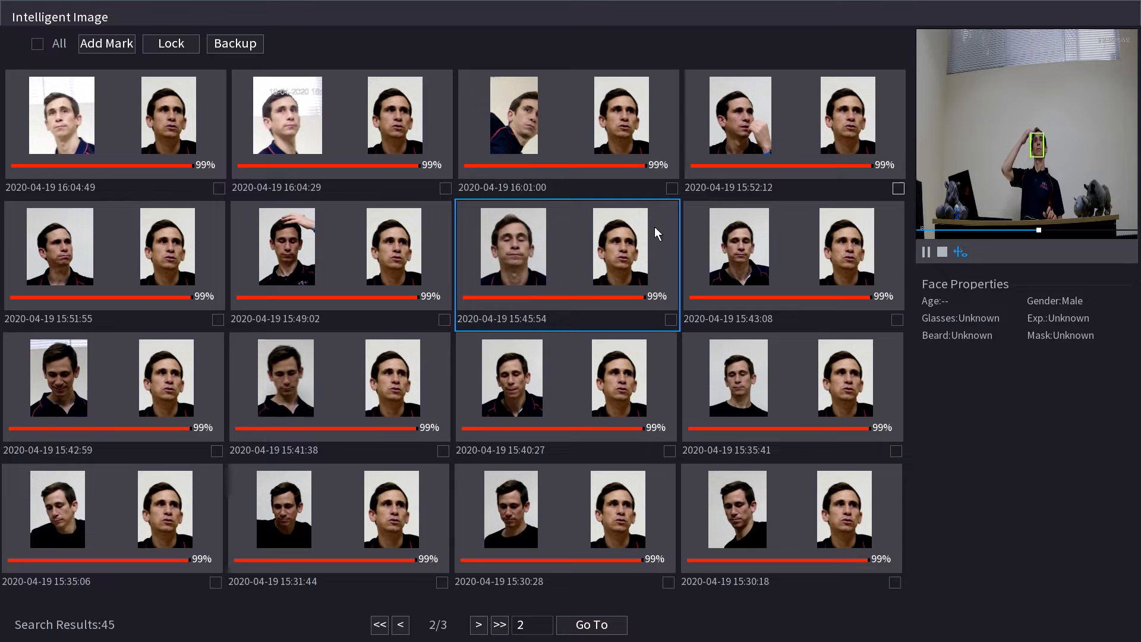
# Back out of the results and main menu to the 16-channel live view.
pyautogui.rightClick(442, 126)
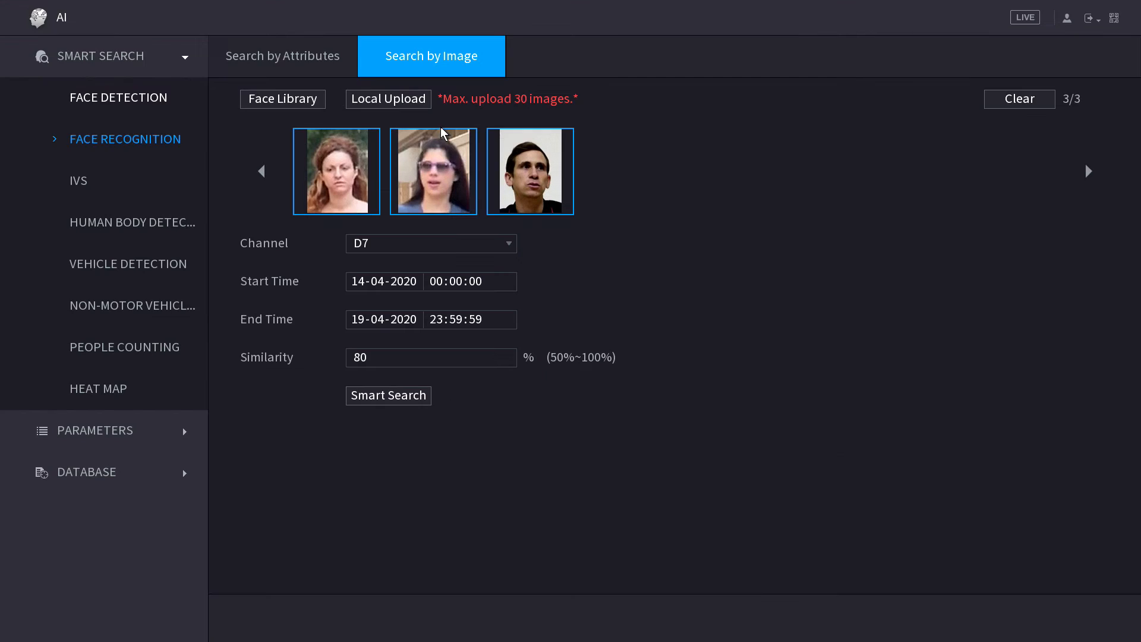
pyautogui.rightClick(616, 141)
pyautogui.rightClick(612, 140)
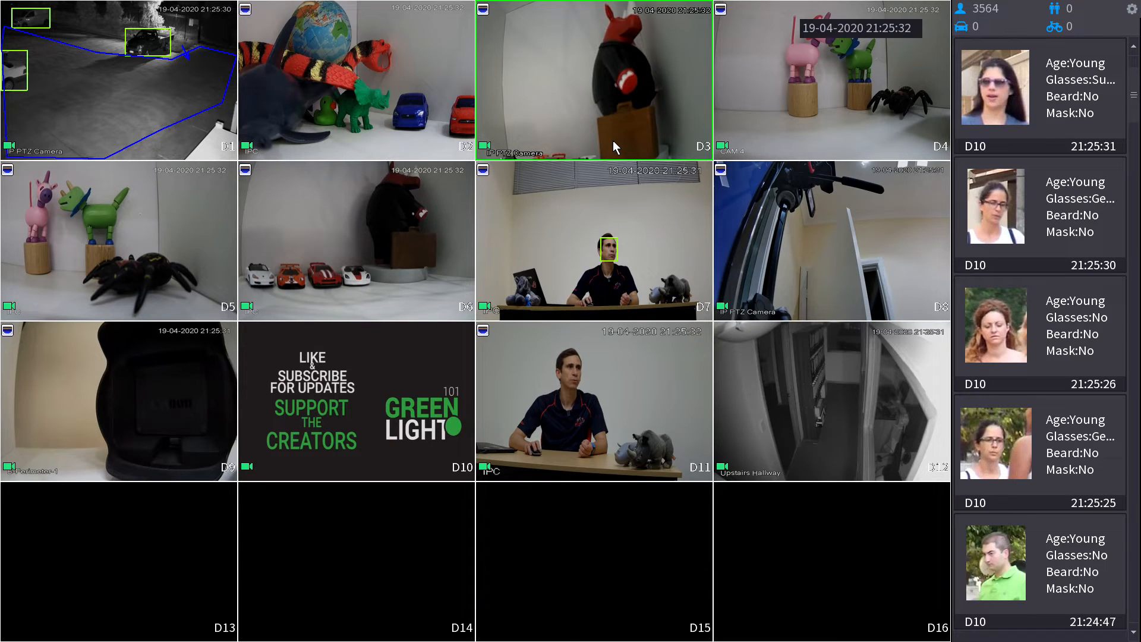